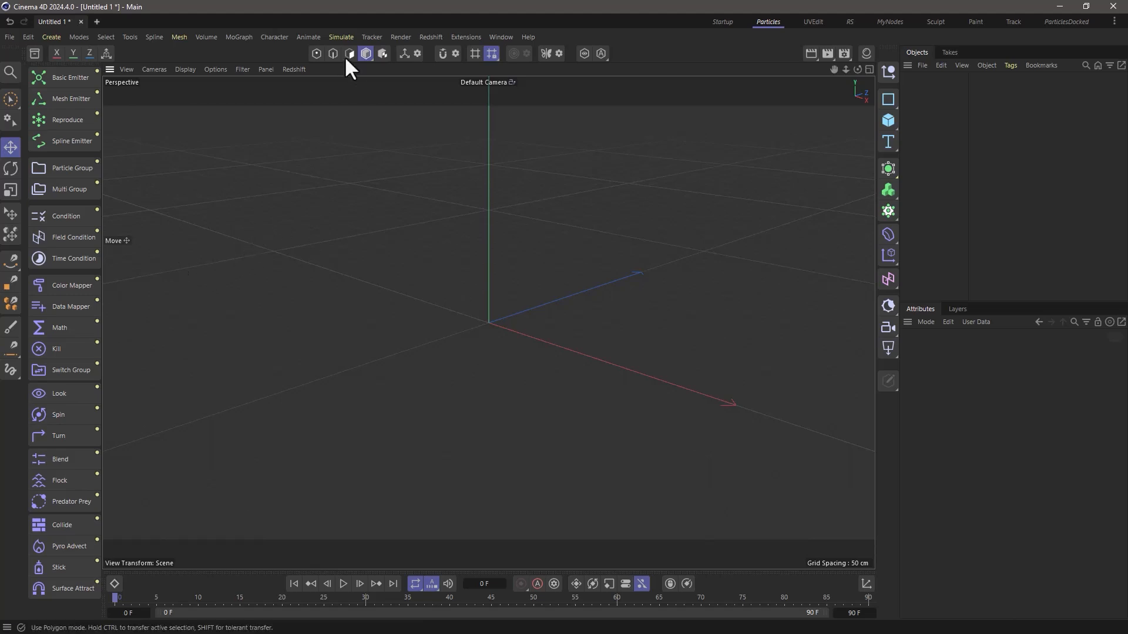
click(341, 36)
mouse_move(358, 156)
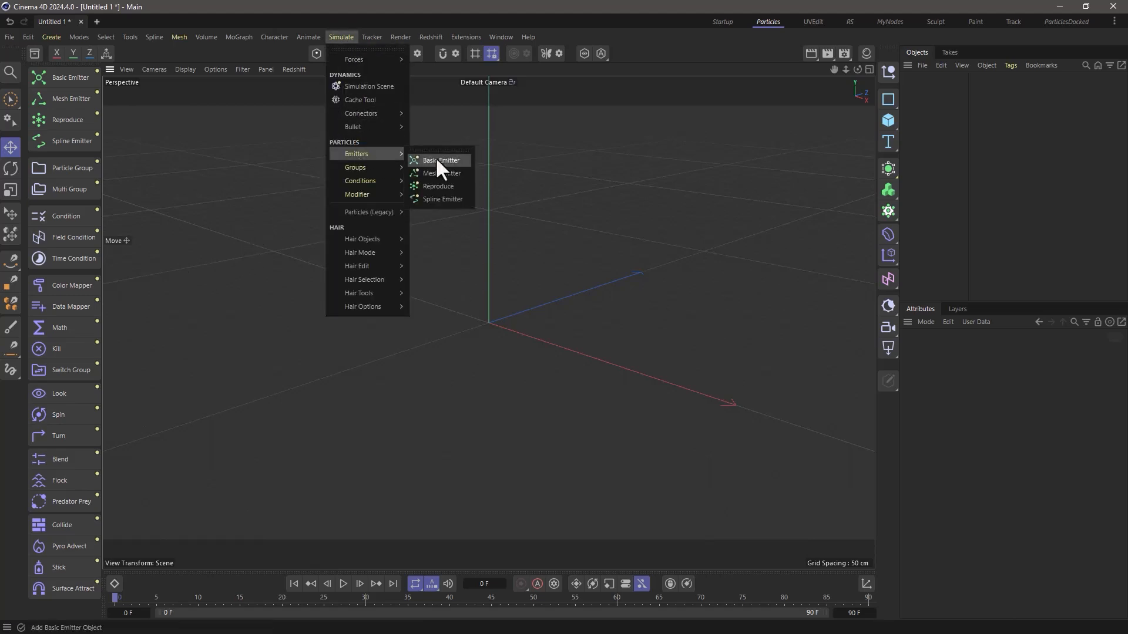
mouse_move(361, 181)
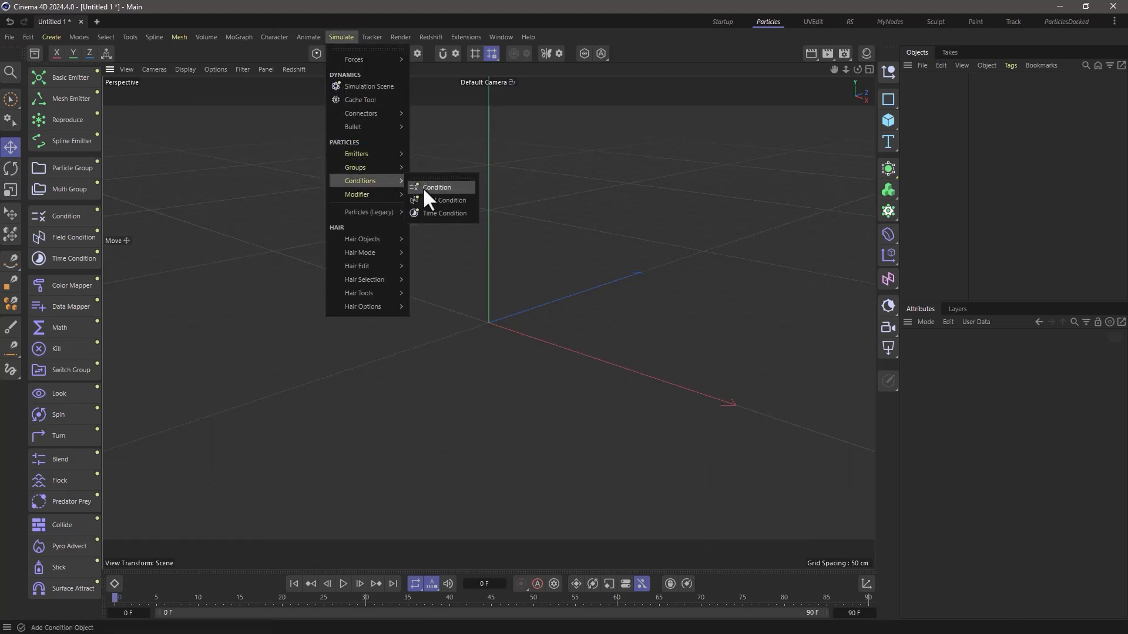
click(618, 211)
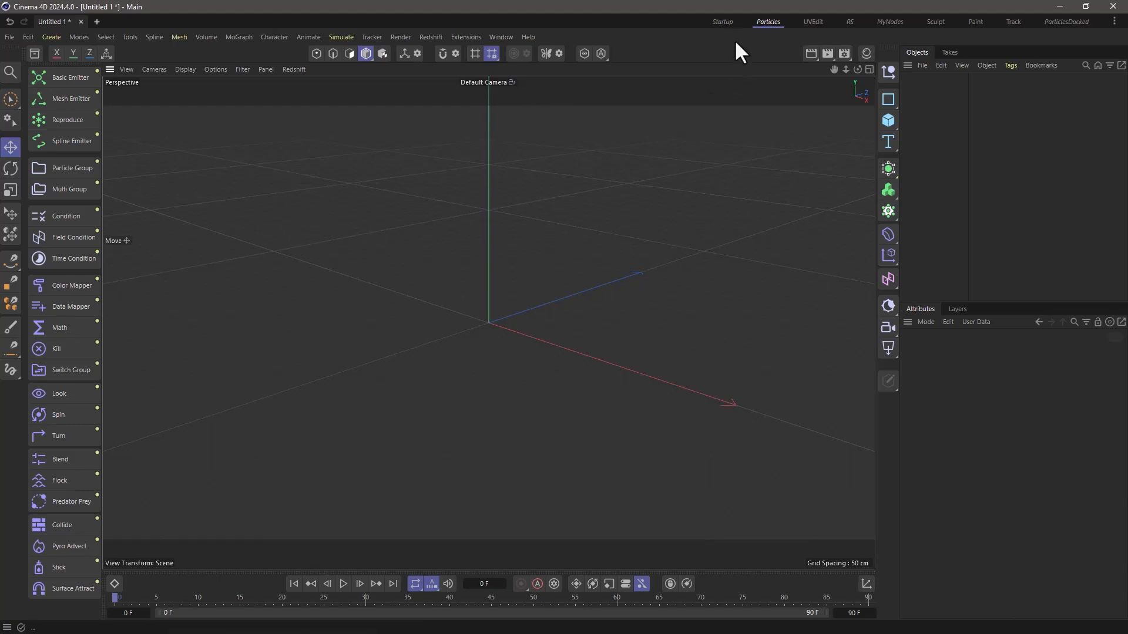
- Switch to the Startup layout and open the Command Manager, placing it clear of the viewport's working area
click(722, 22)
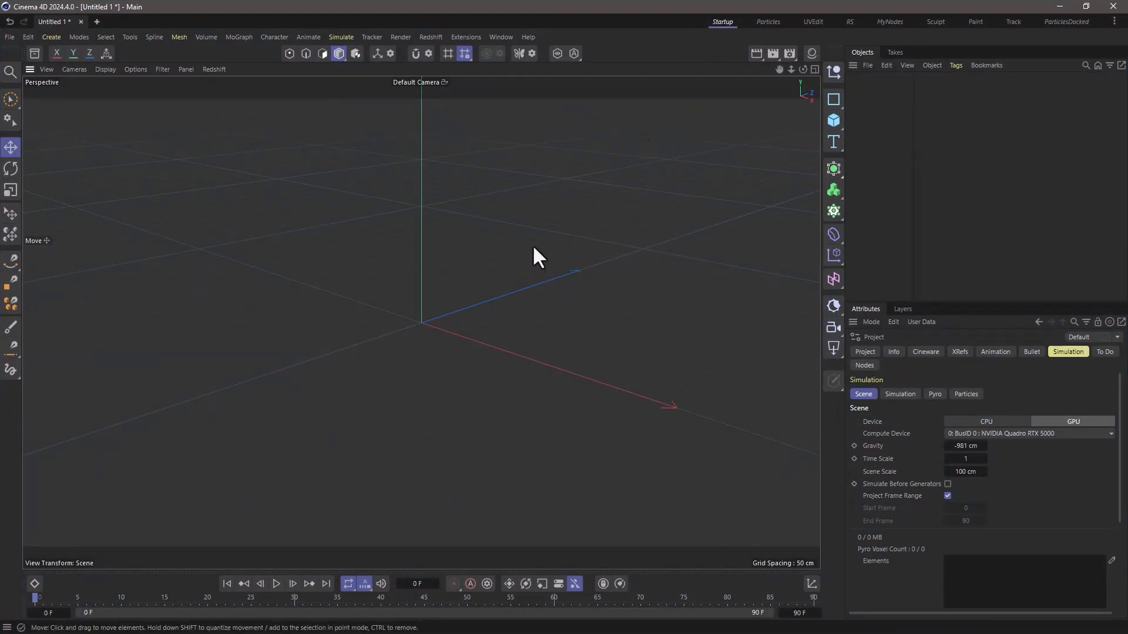
click(496, 37)
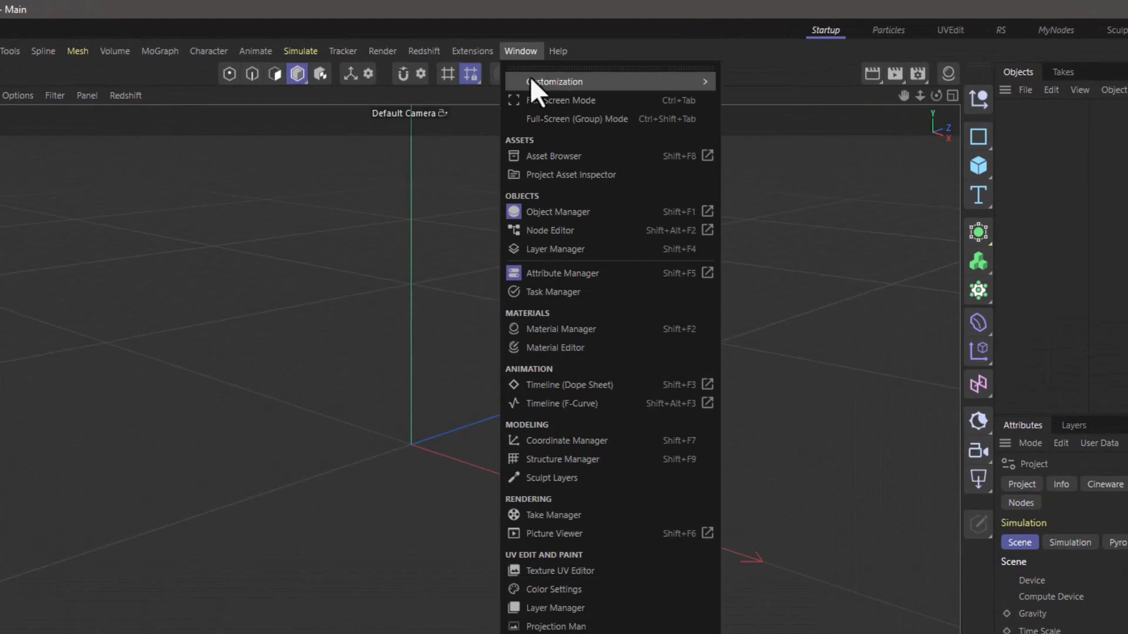
mouse_move(531, 82)
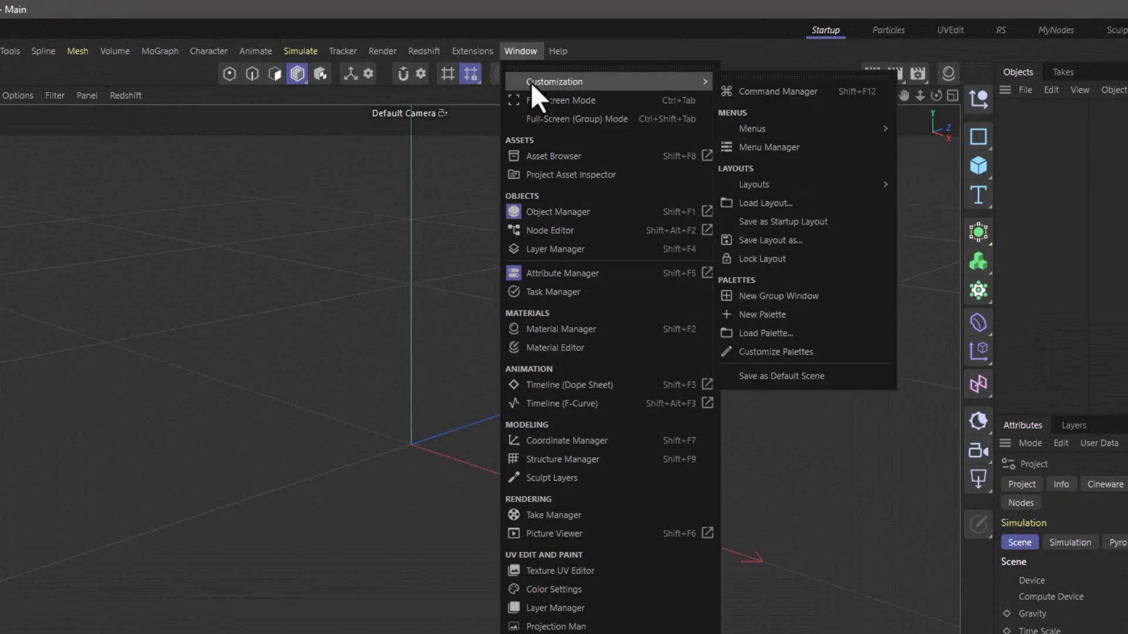
click(751, 89)
drag(810, 70, 652, 63)
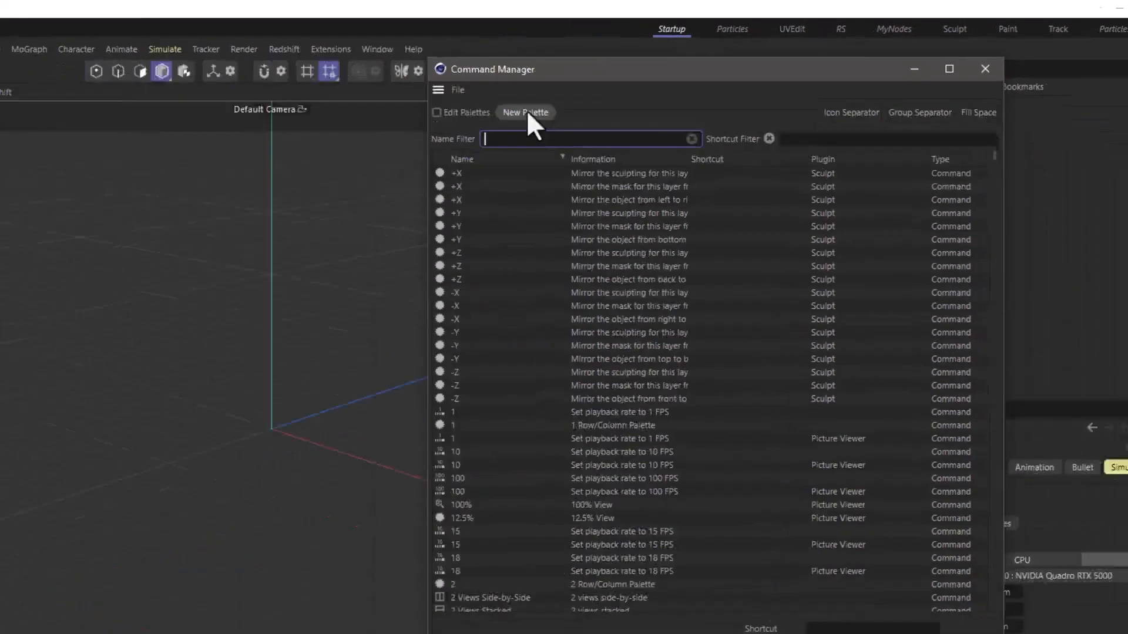
- Create a new empty palette in the viewport and change its orientation
click(221, 211)
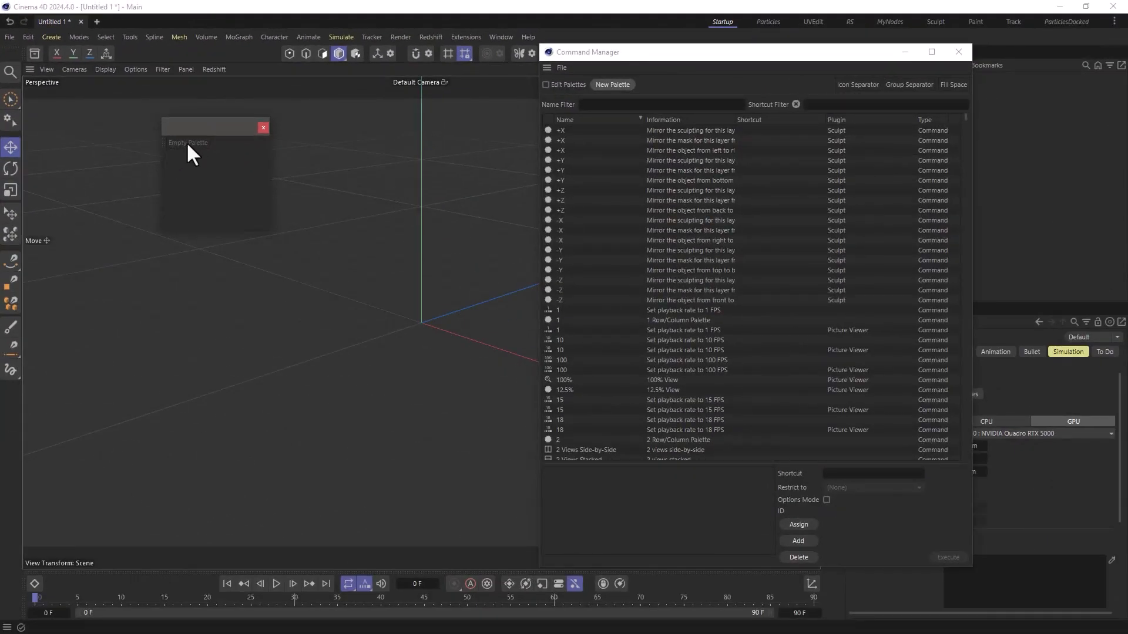
right_click(188, 154)
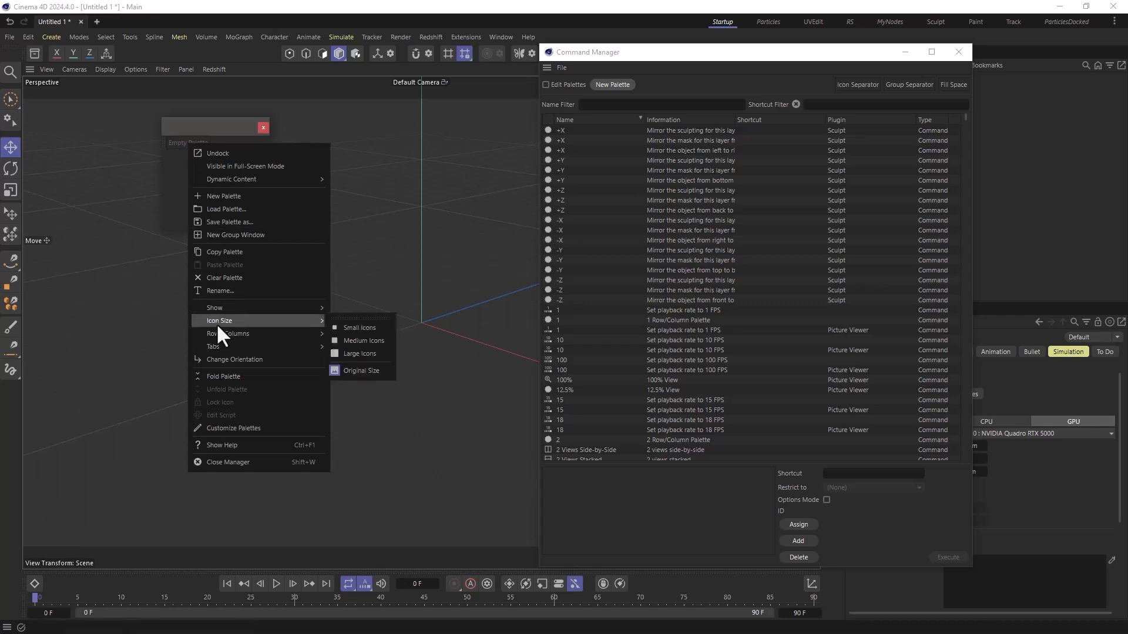
click(221, 359)
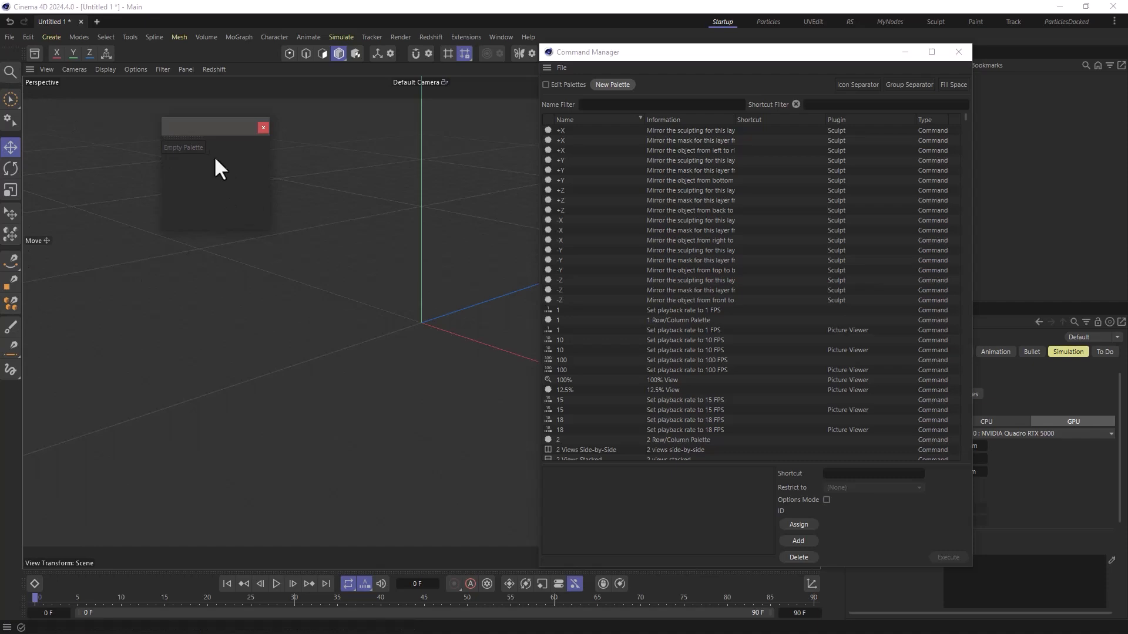
- Set the empty palette to show text alongside its icons
right_click(179, 147)
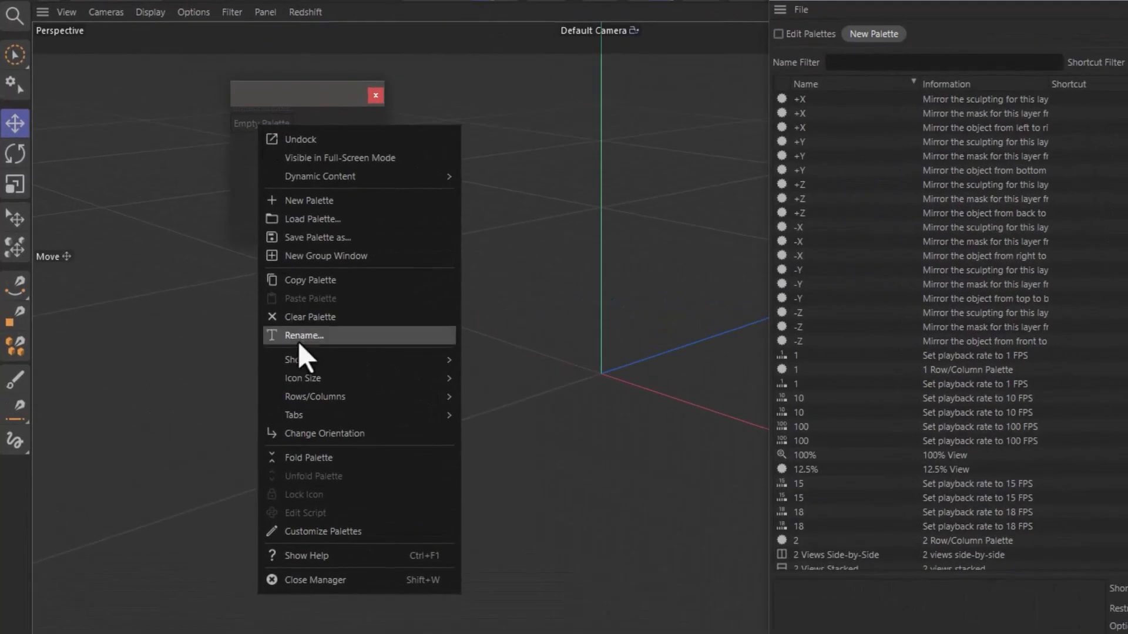
mouse_move(211, 314)
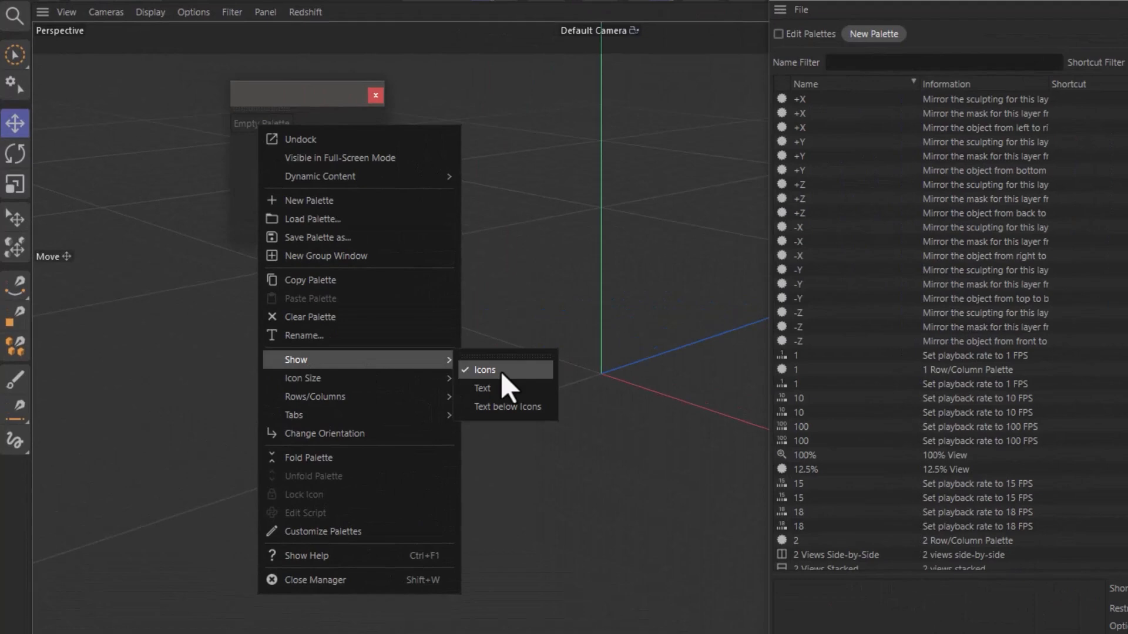
click(491, 388)
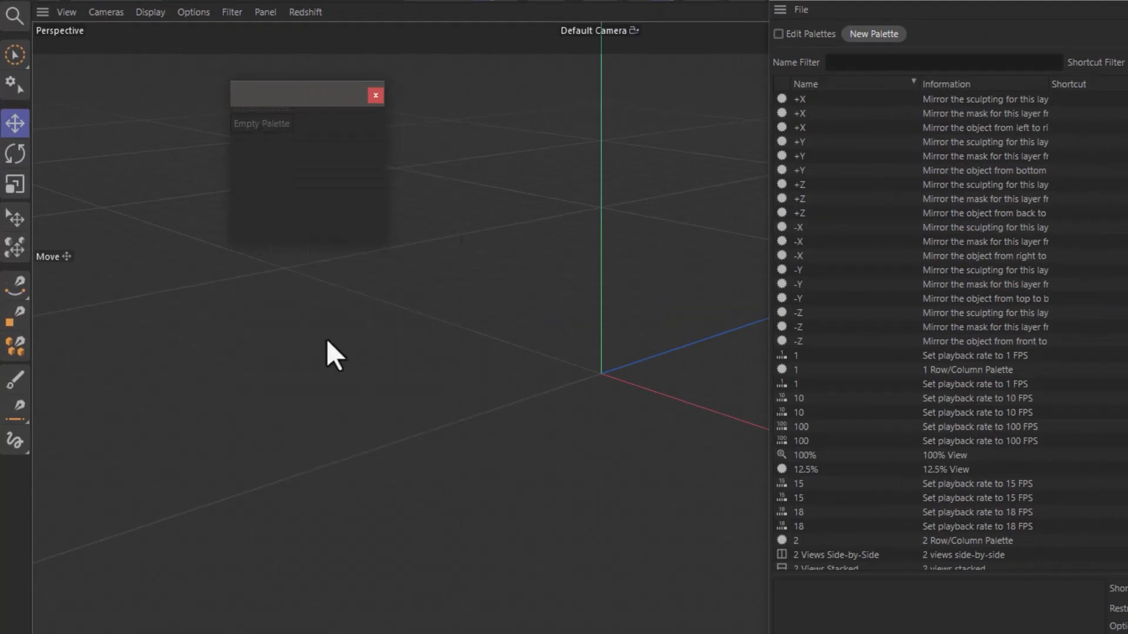
- Set the empty palette's icon size to Large Icons
right_click(265, 121)
mouse_move(358, 357)
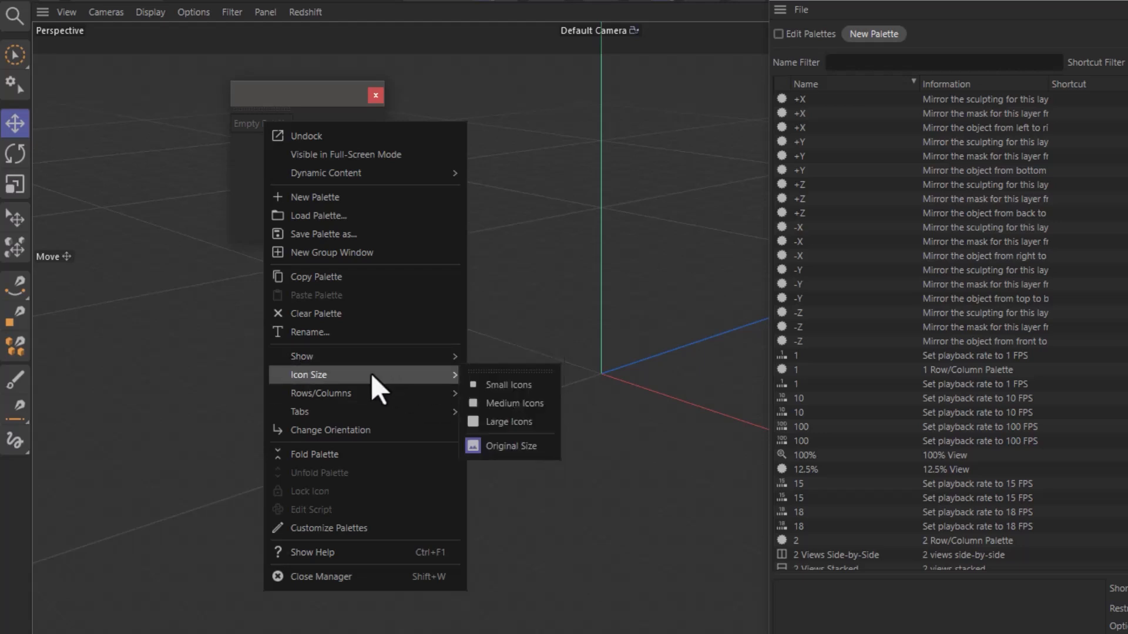
click(504, 421)
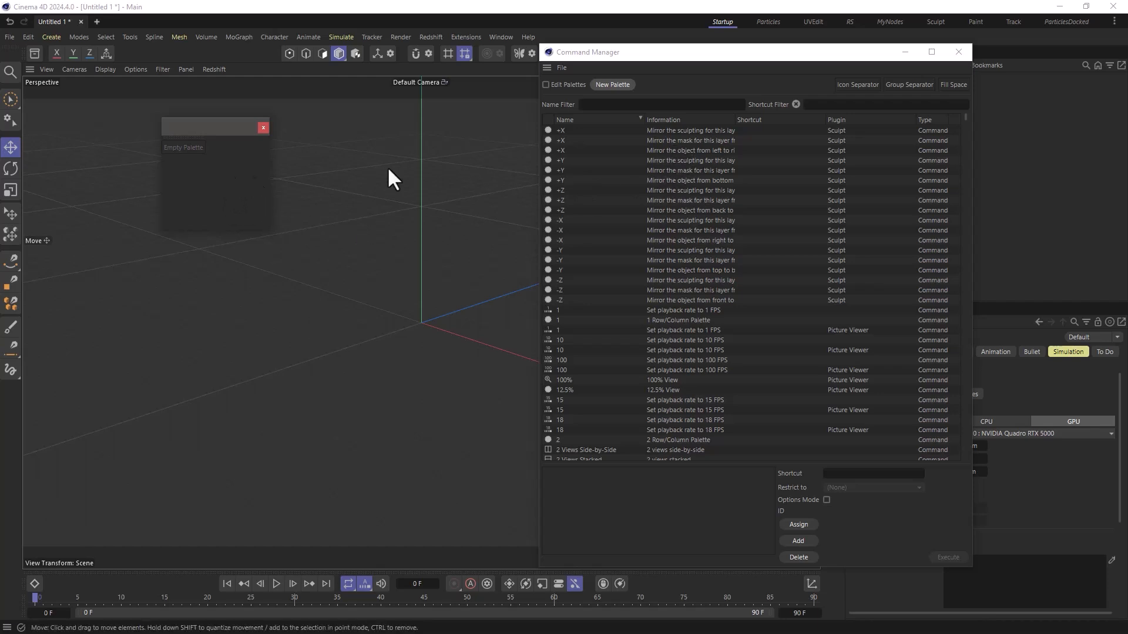
- Detach the particle Emitters and Groups command lists as floating palettes, with Groups placed below Emitters in the viewport
click(341, 37)
mouse_move(363, 154)
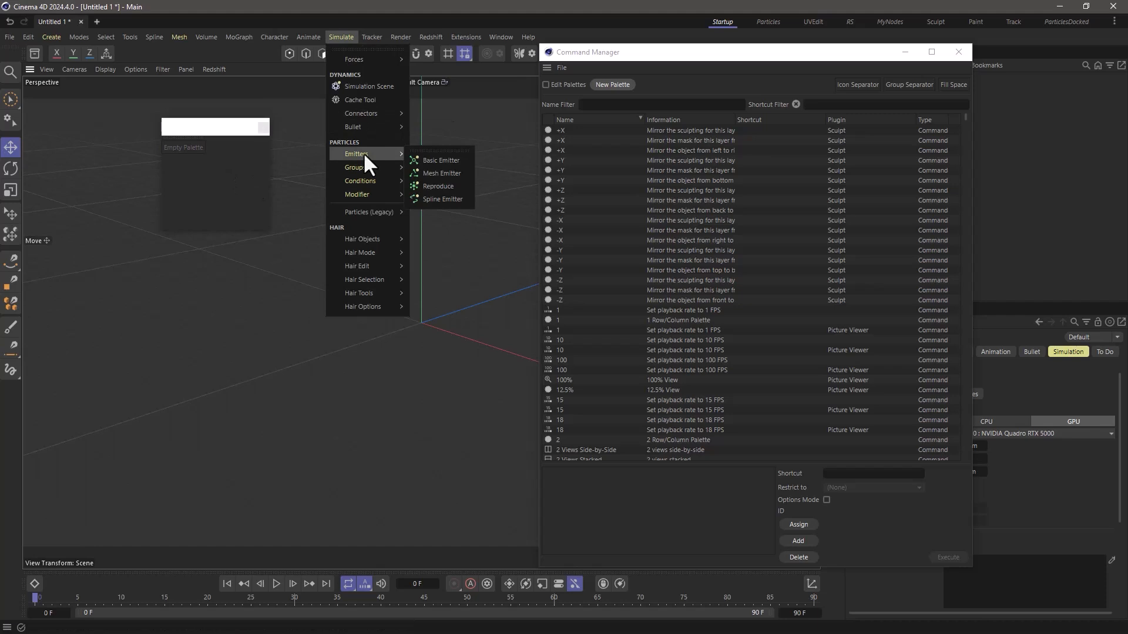
click(418, 151)
drag(427, 143, 432, 99)
click(340, 38)
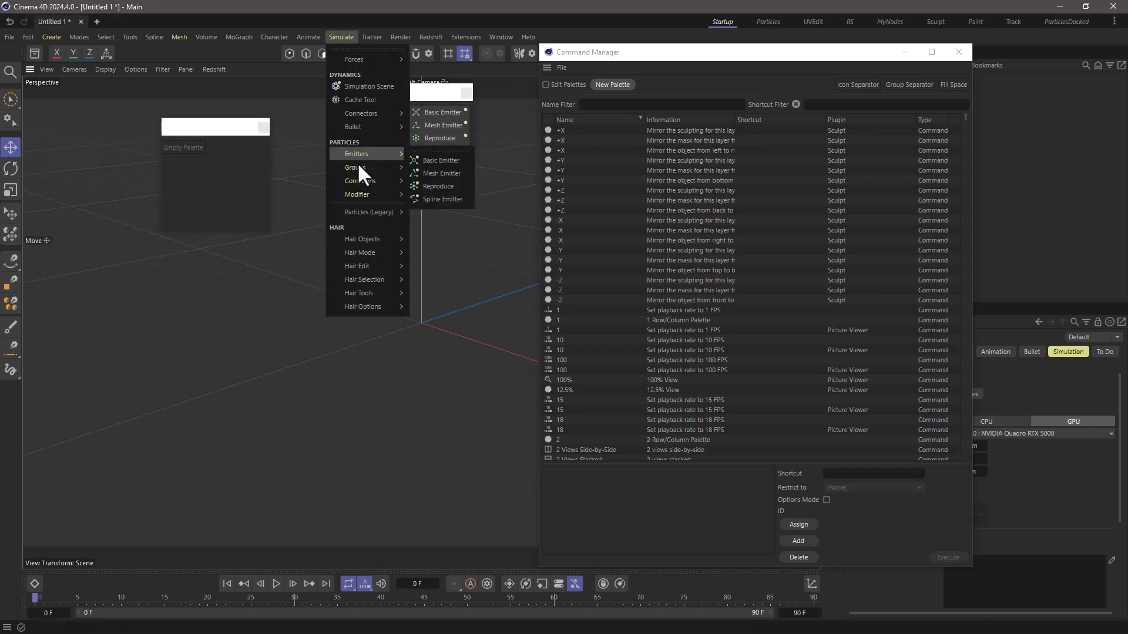
mouse_move(357, 165)
click(433, 165)
drag(433, 164, 440, 196)
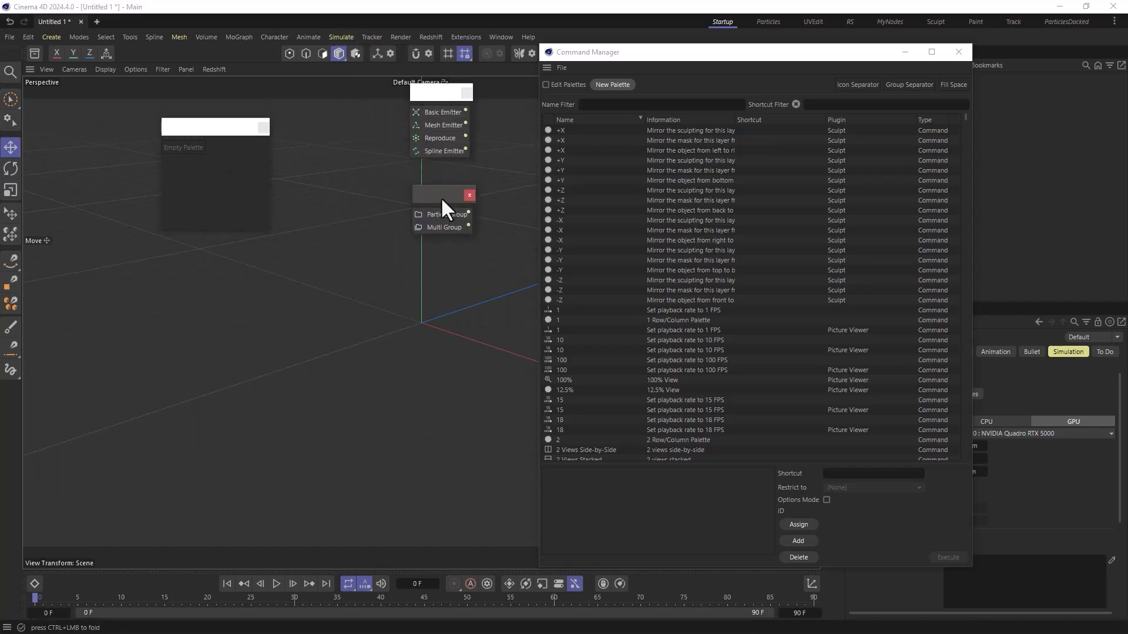
- Detach the particle Conditions and Modifier command lists as floating palettes, stacked below the Groups palette
click(339, 37)
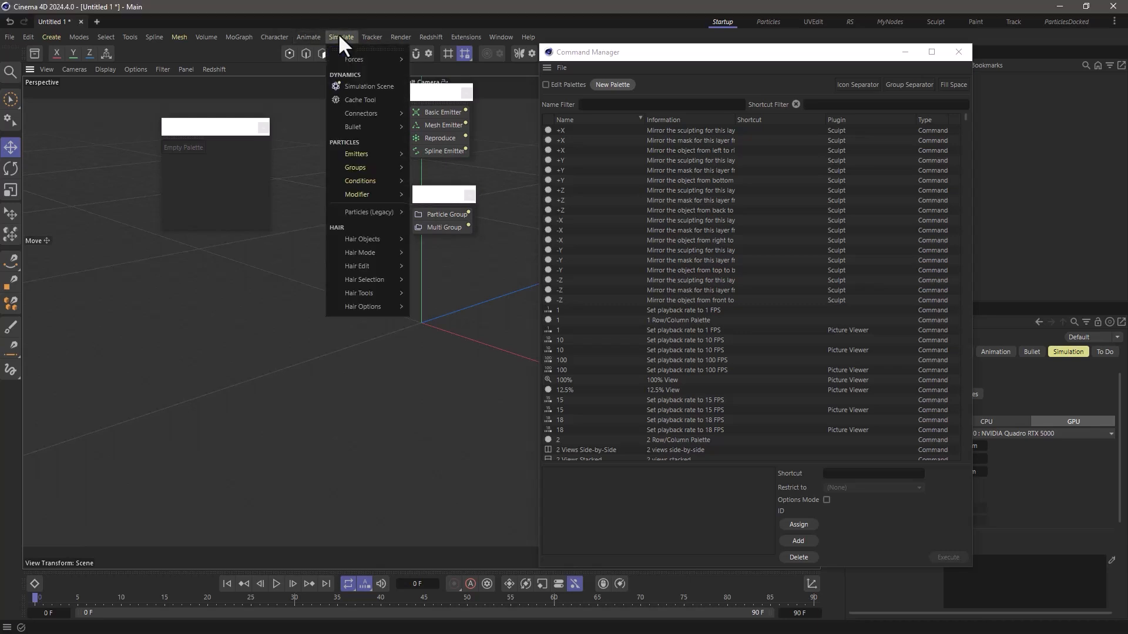
mouse_move(369, 181)
click(424, 178)
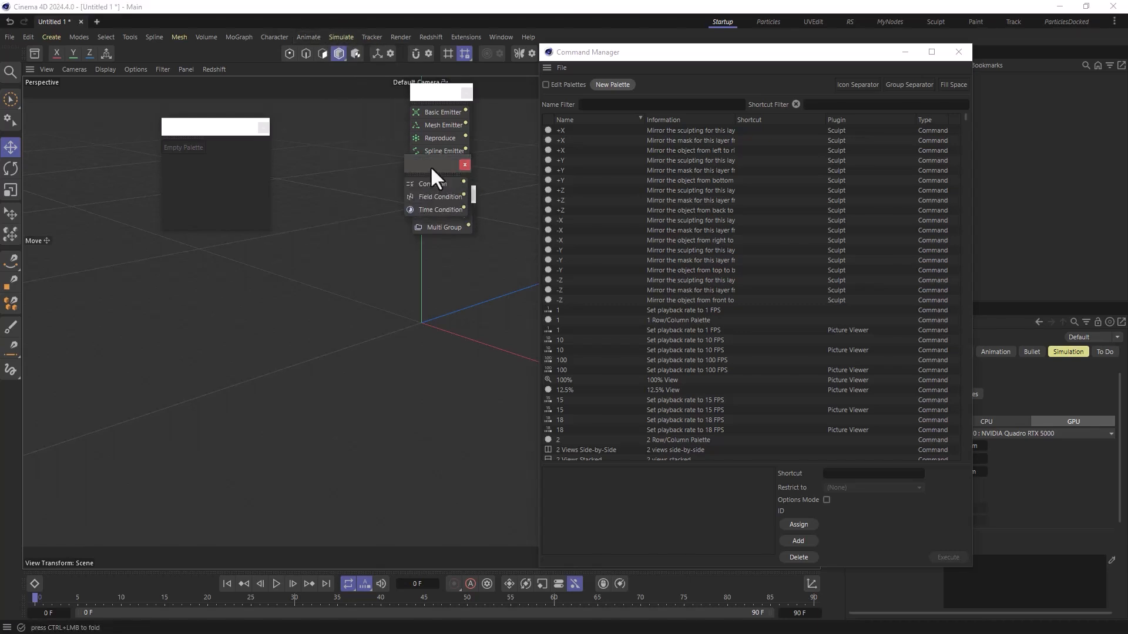
drag(430, 165, 438, 267)
click(340, 36)
mouse_move(375, 196)
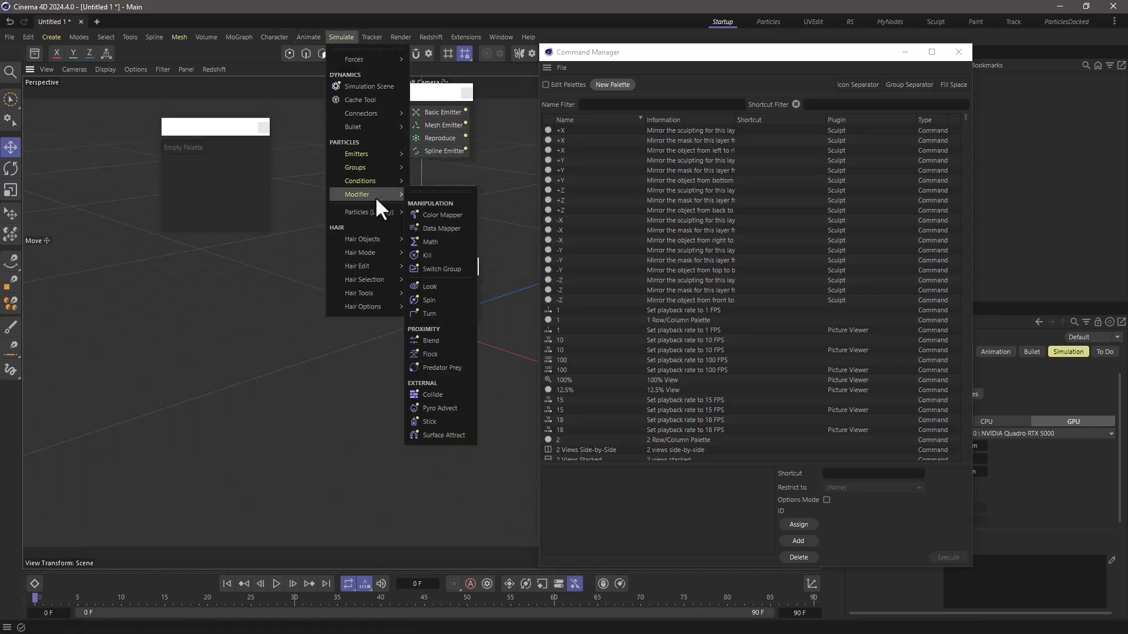
click(421, 193)
drag(423, 194, 438, 339)
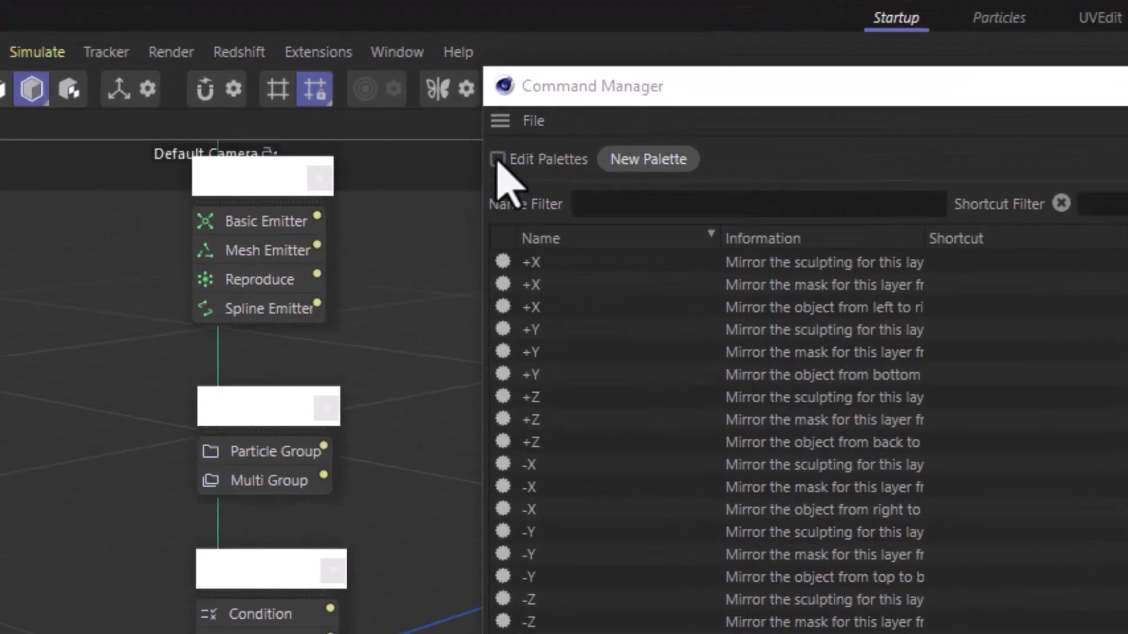
- Enable palette editing and move Basic Emitter and Mesh Emitter from the floating Emitters palette into the new palette
click(497, 159)
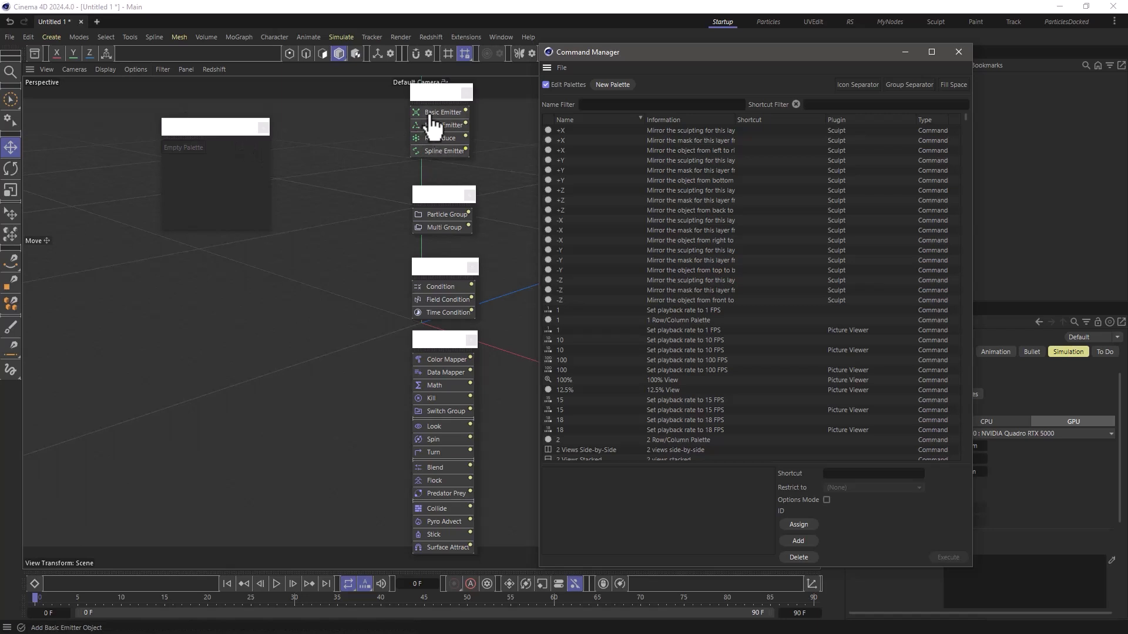
drag(435, 118, 180, 151)
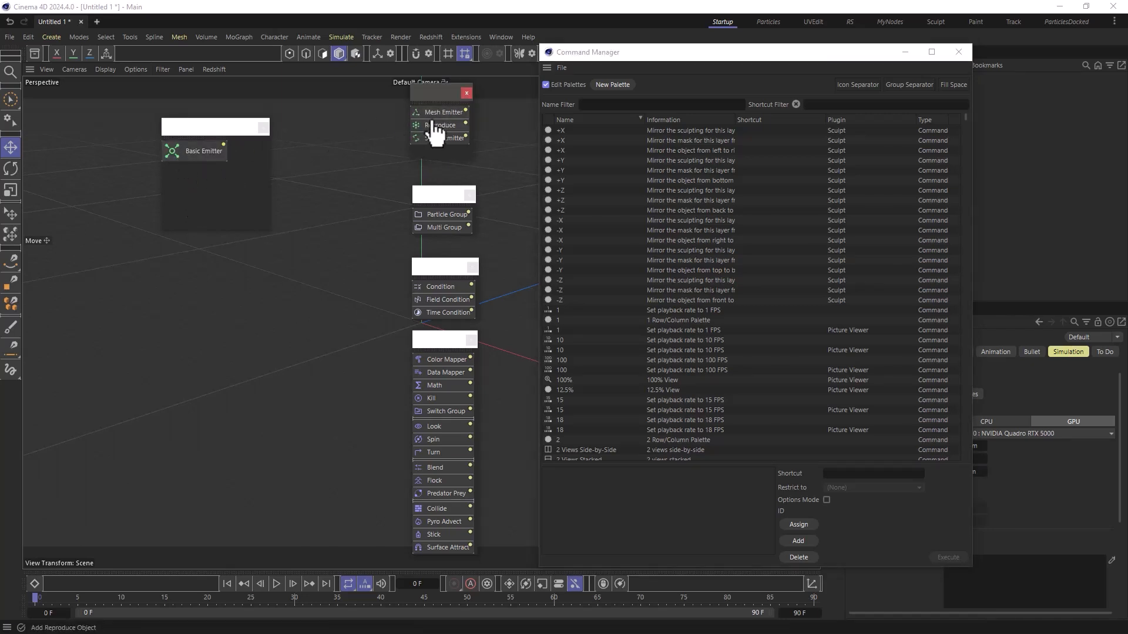
drag(440, 115, 184, 157)
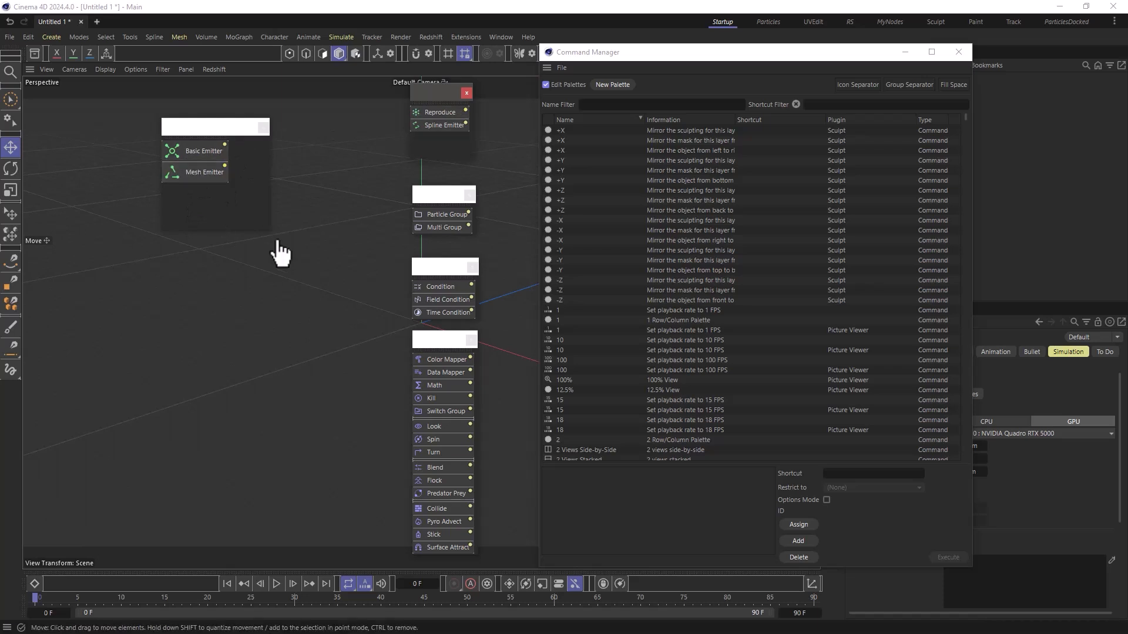
- Enlarge and reposition the new palette to make room for more commands, and set its icon size to Medium Icons
drag(269, 229, 305, 526)
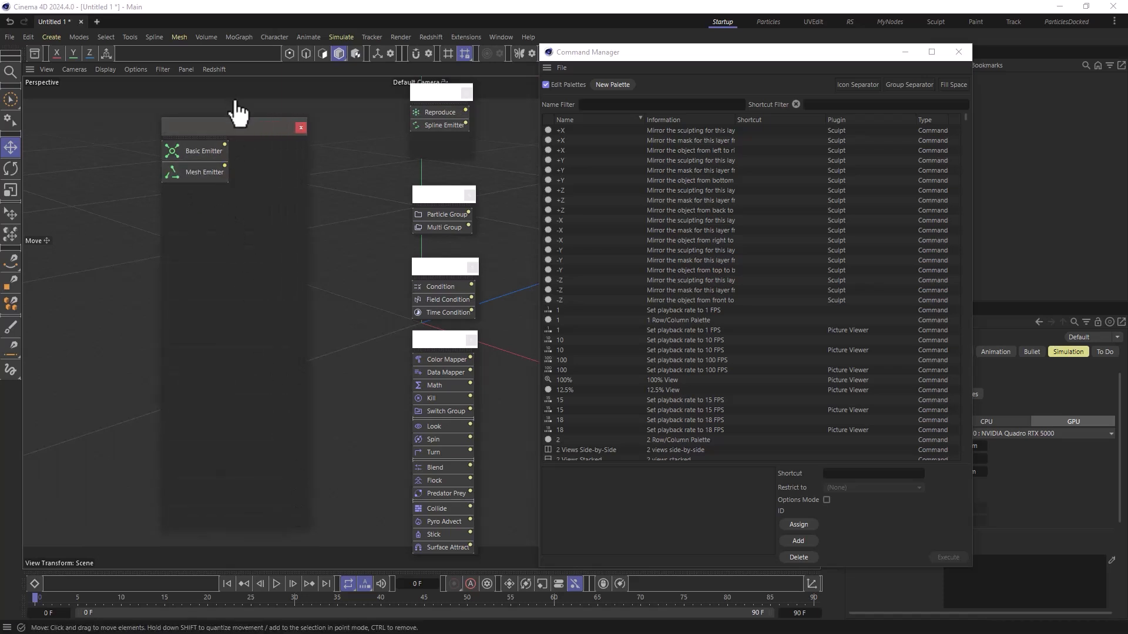
drag(236, 124, 204, 90)
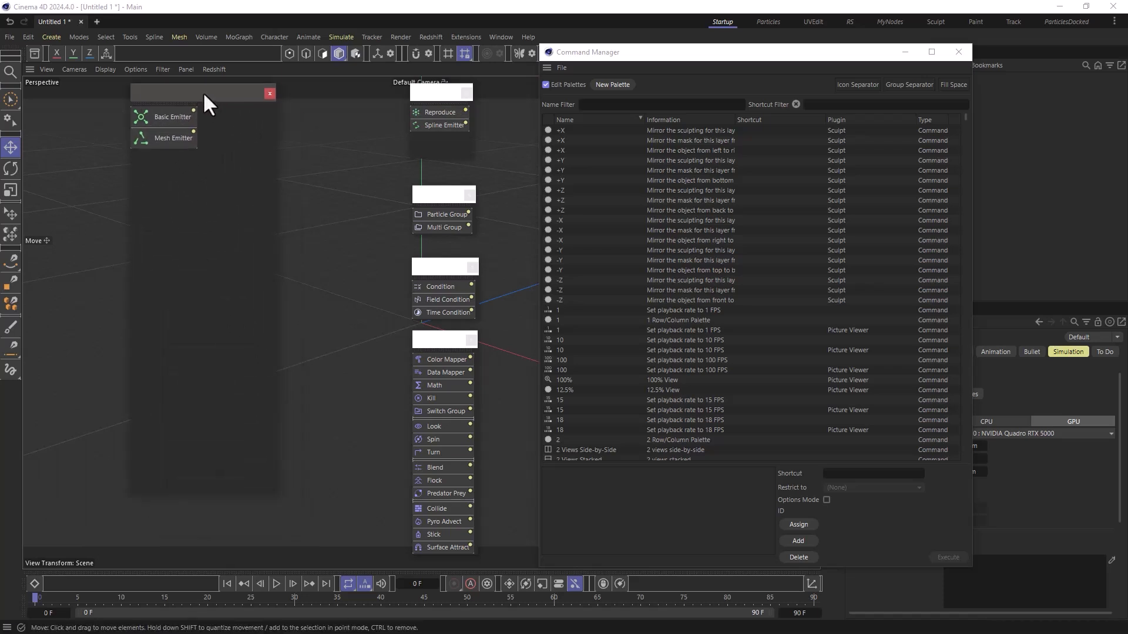
right_click(173, 123)
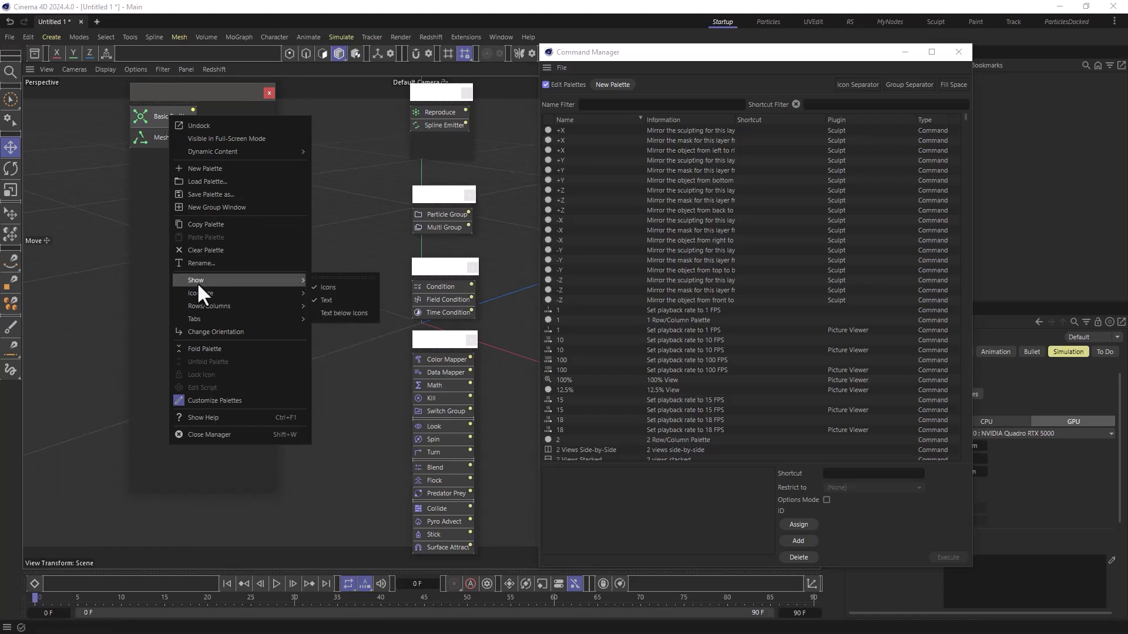
mouse_move(200, 292)
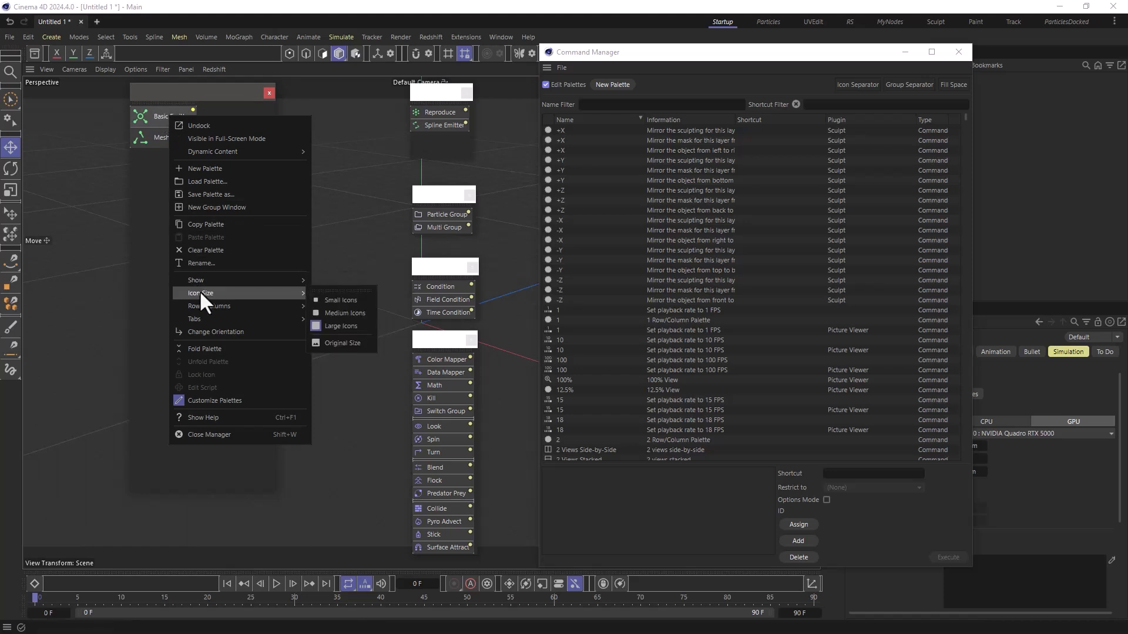
mouse_move(290, 276)
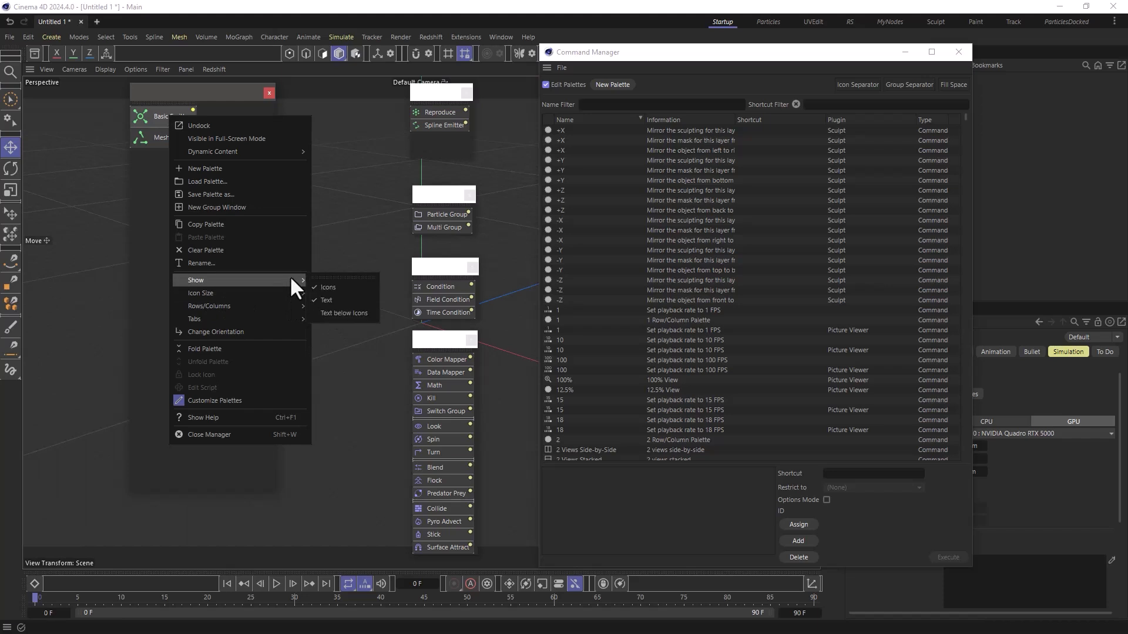
click(344, 313)
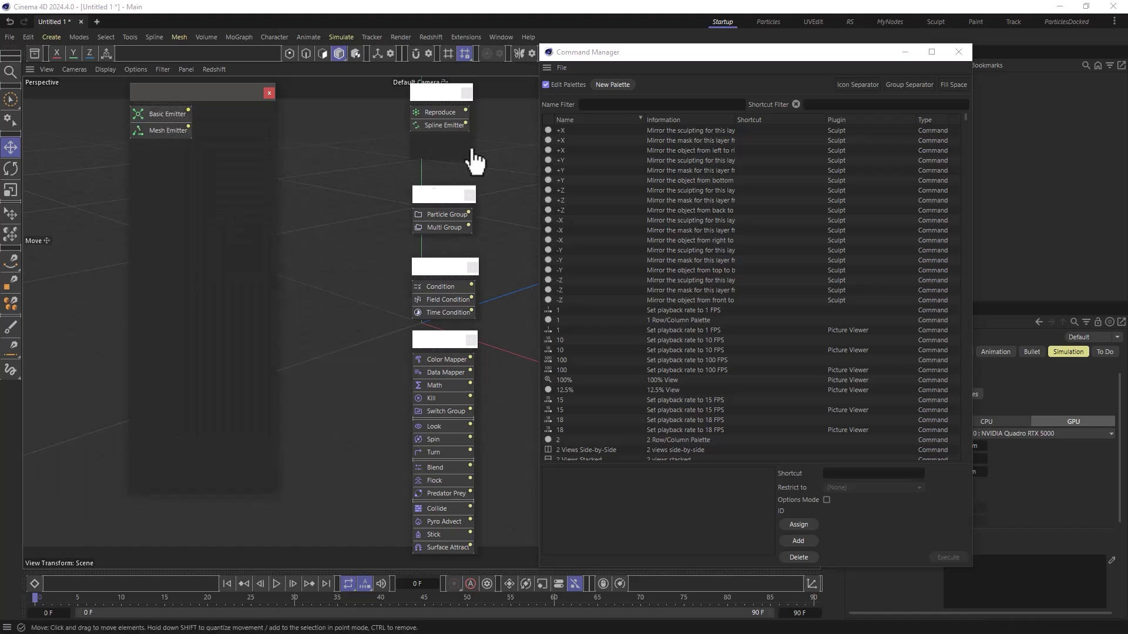
- Move Reproduce and Spline Emitter into the new palette below Mesh Emitter, and add a group separator after them
drag(440, 112, 167, 156)
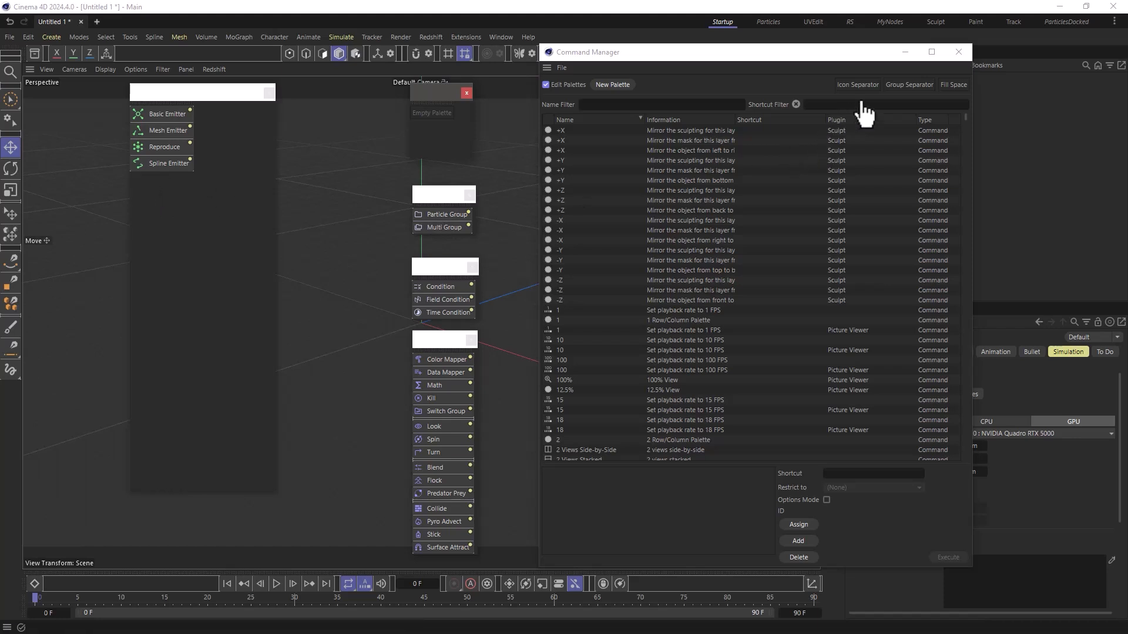
drag(910, 88, 175, 171)
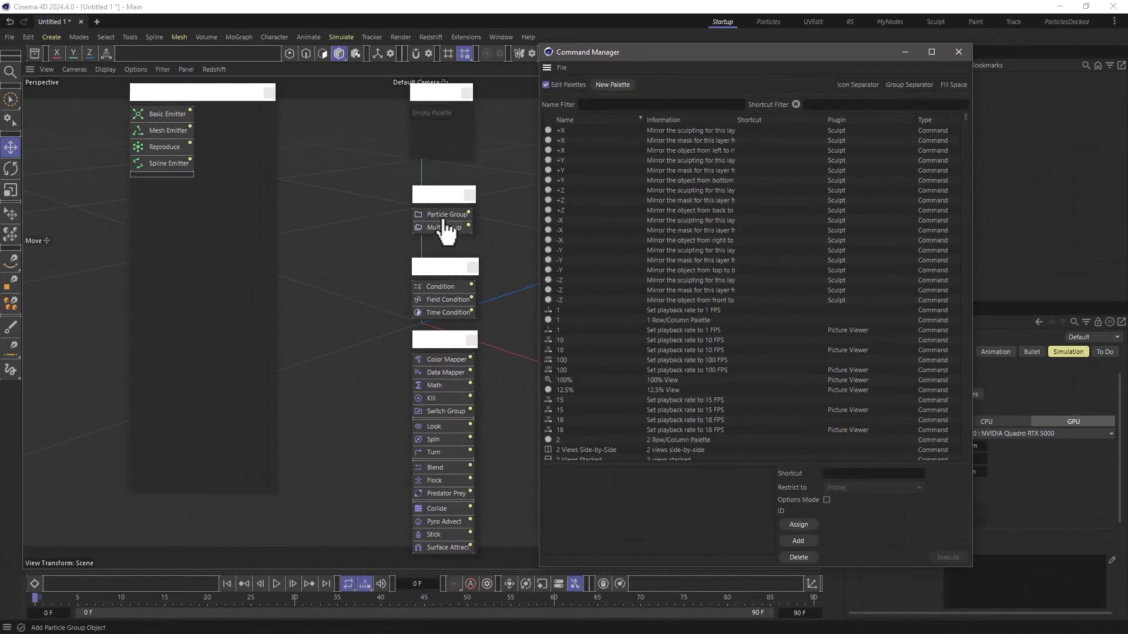
- Move Particle Group and Multi Group into the new palette below the separator, and add another group separator beneath them
drag(446, 217, 159, 177)
drag(443, 215, 150, 191)
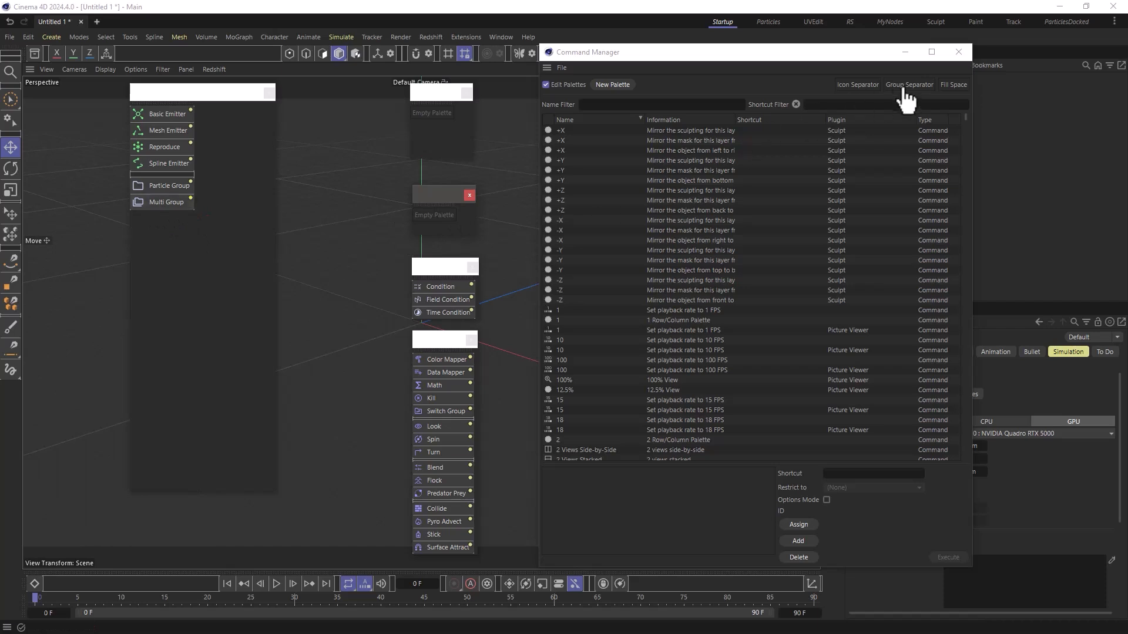
drag(907, 100, 167, 208)
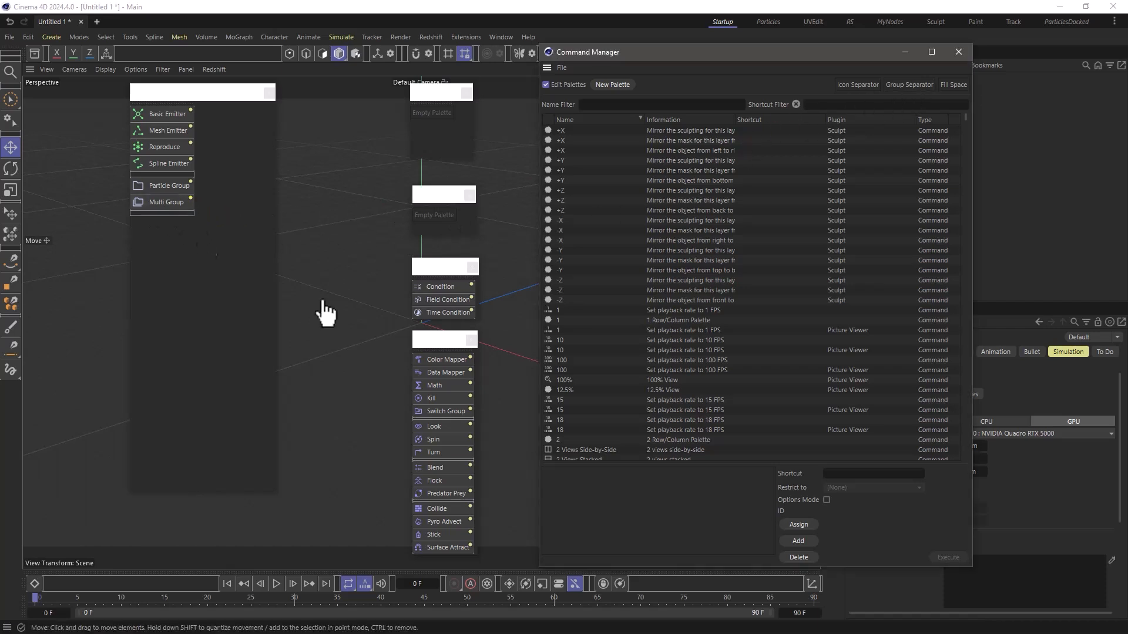
- Move Condition, Field Condition and Time Condition into the new palette below Multi Group, and add a group separator beneath them
drag(455, 294, 154, 213)
drag(448, 286, 168, 245)
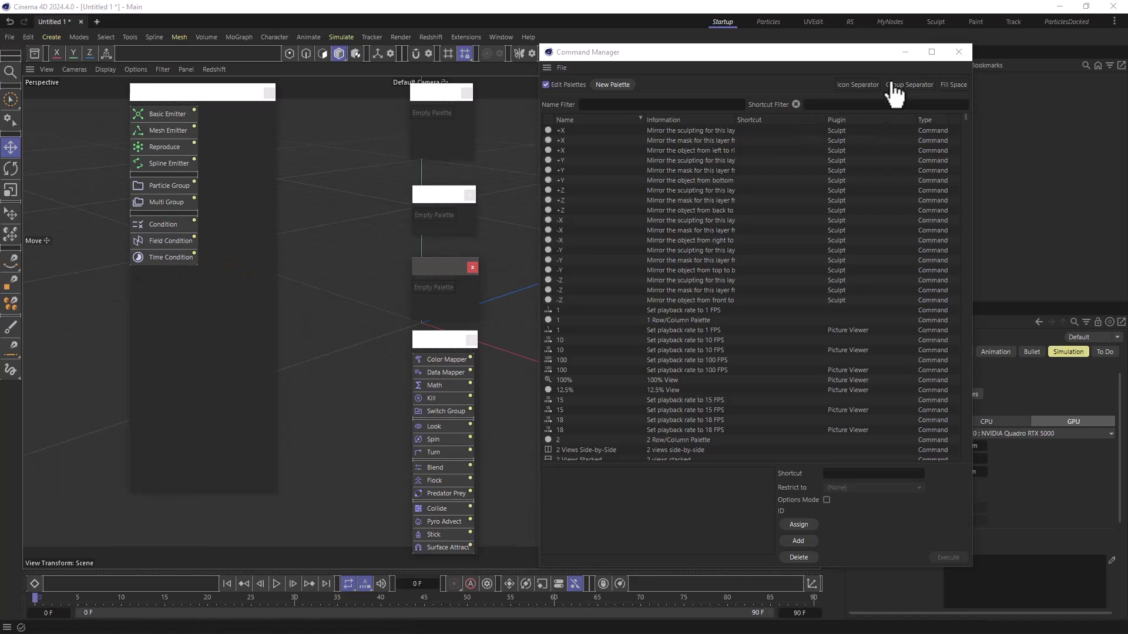
drag(895, 94, 164, 314)
drag(160, 264, 160, 262)
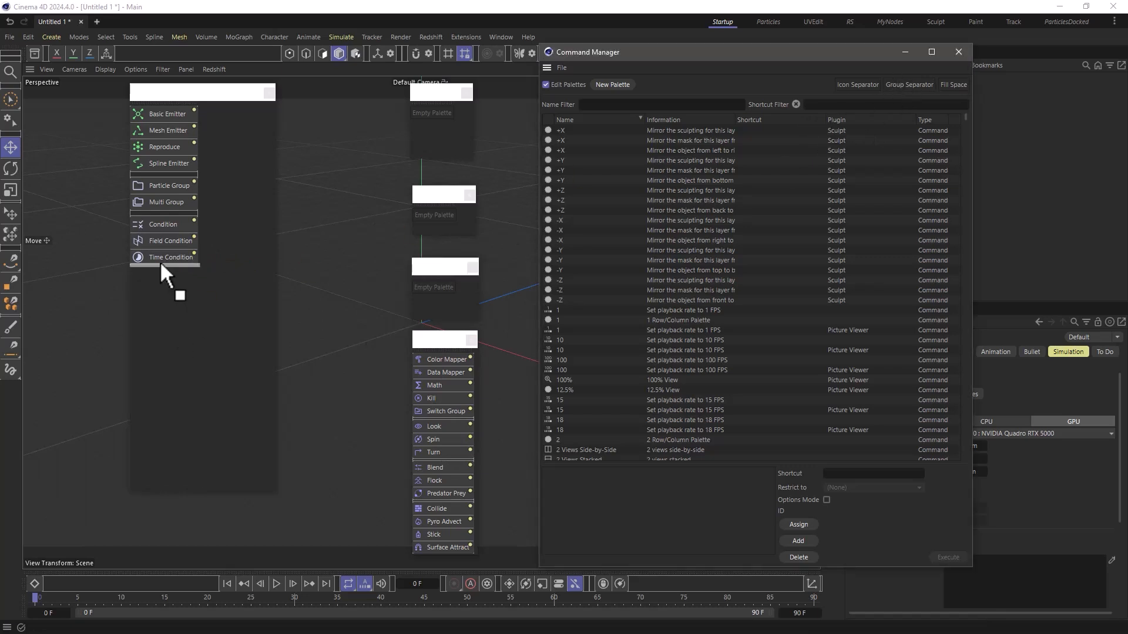
- Move Color Mapper, Data Mapper, Math, Kill and Switch Group below the conditions, and finish the block with an icon separator
drag(451, 363, 153, 287)
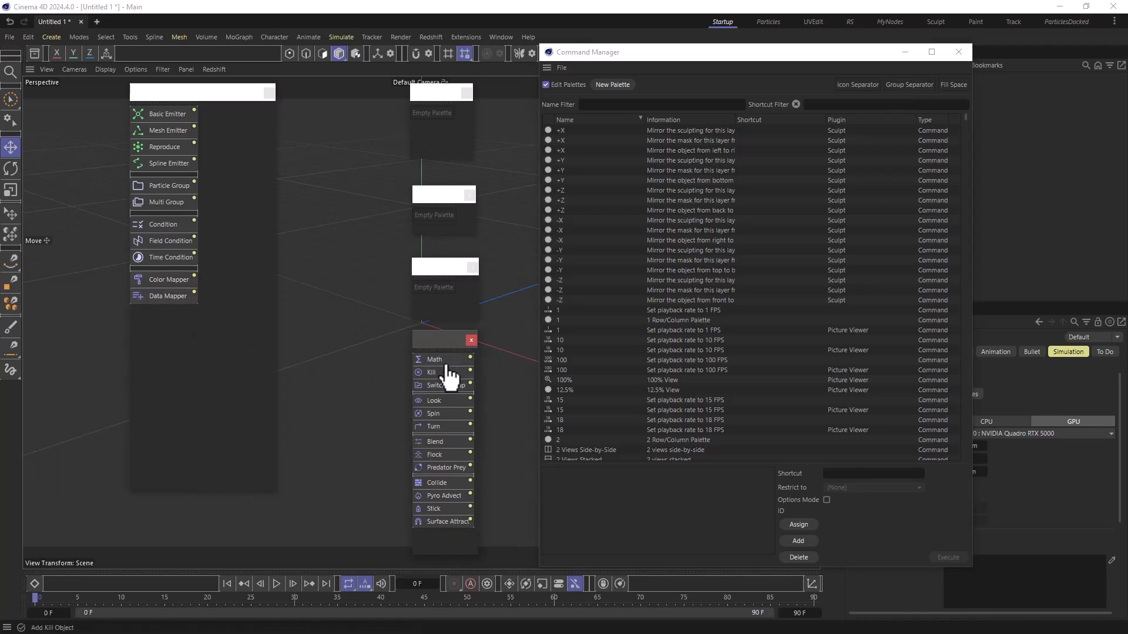
drag(445, 360, 159, 335)
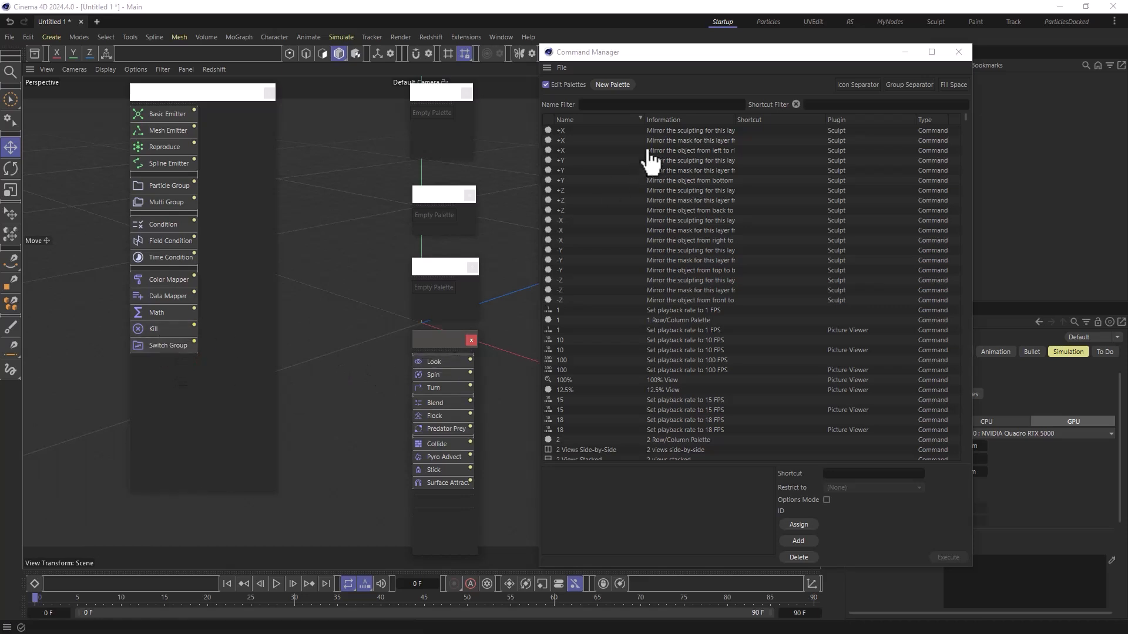
drag(847, 86, 164, 348)
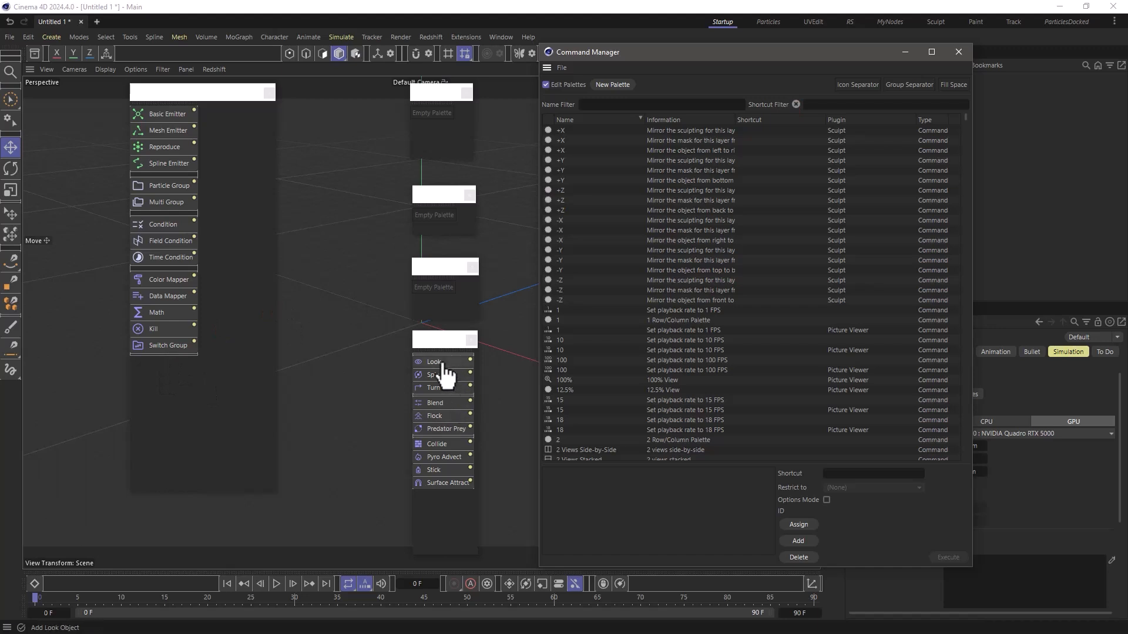
- Move Look, Spin and Turn into the new palette below Switch Group's separator, and add an icon separator after Turn
drag(435, 362, 164, 356)
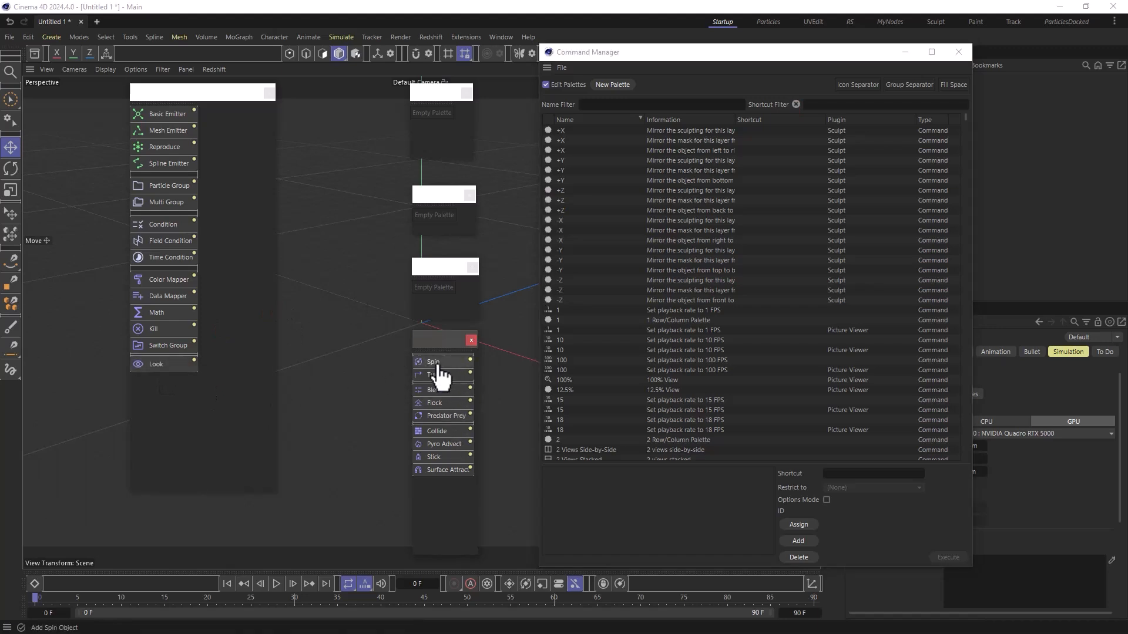
drag(432, 361, 170, 374)
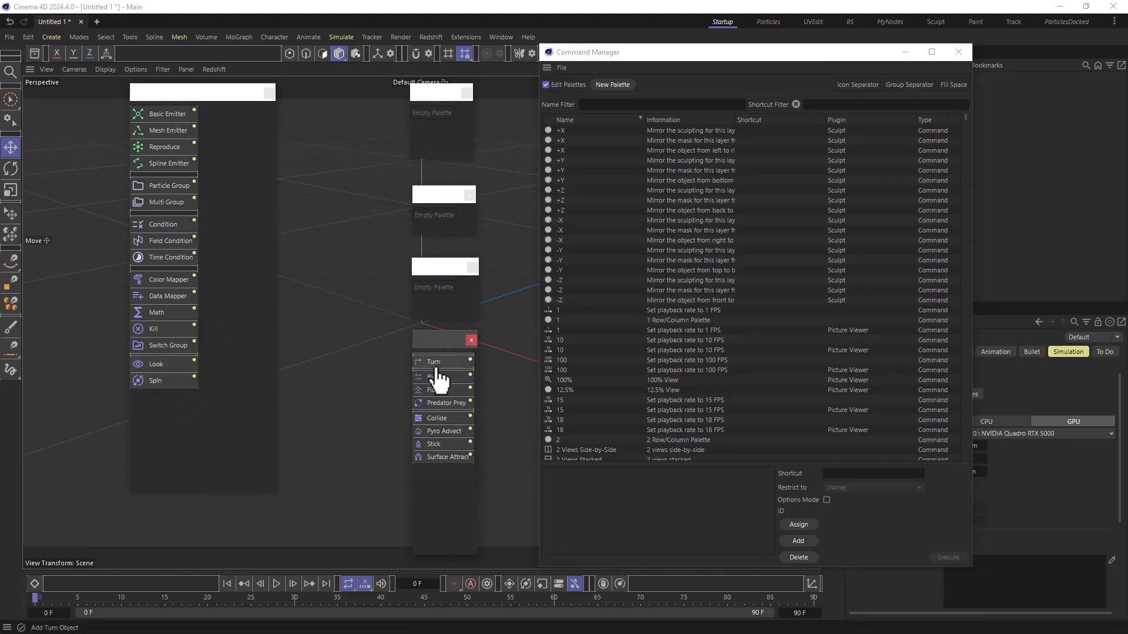
drag(437, 363, 163, 385)
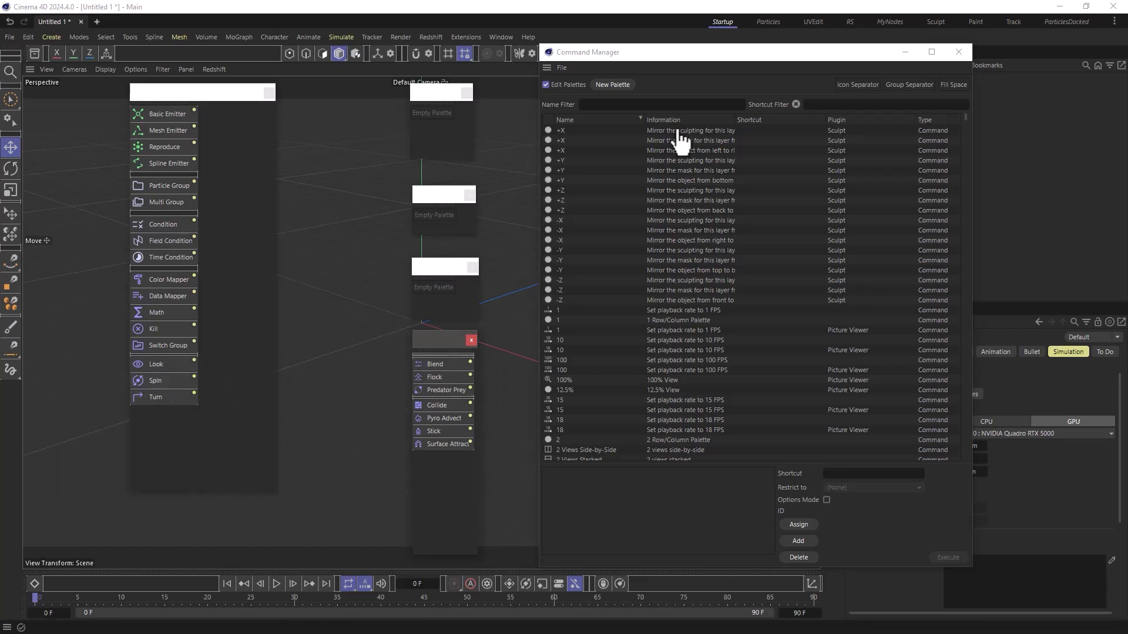
drag(857, 86, 176, 404)
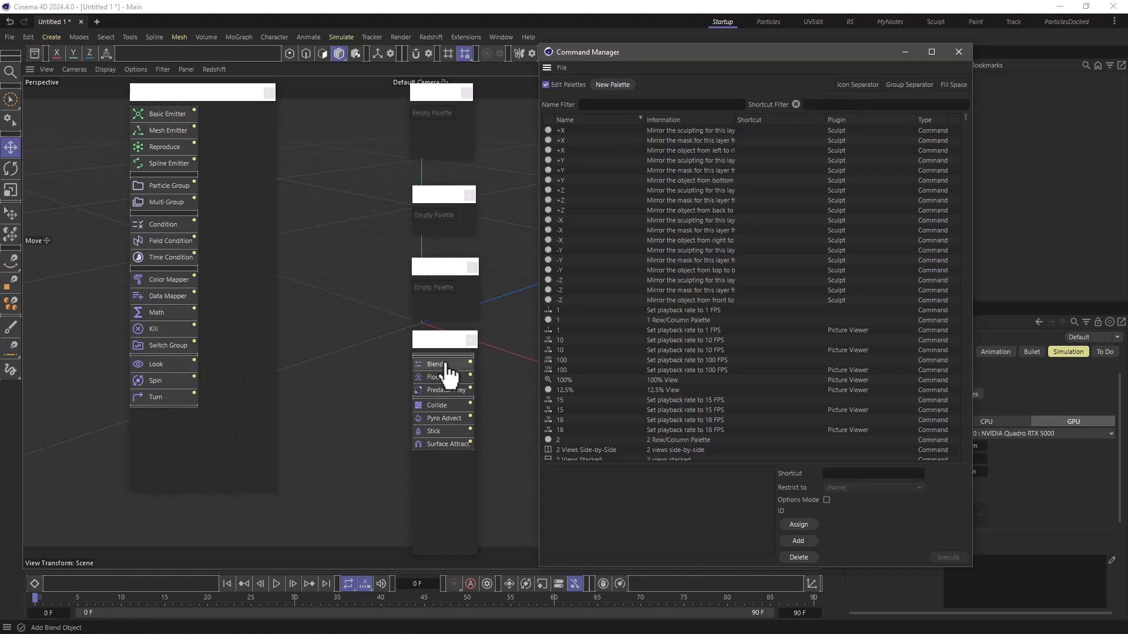
- Move Blend, Flock and Predator Prey into the new palette below Turn, and add an icon separator after Predator Prey
drag(448, 372, 156, 420)
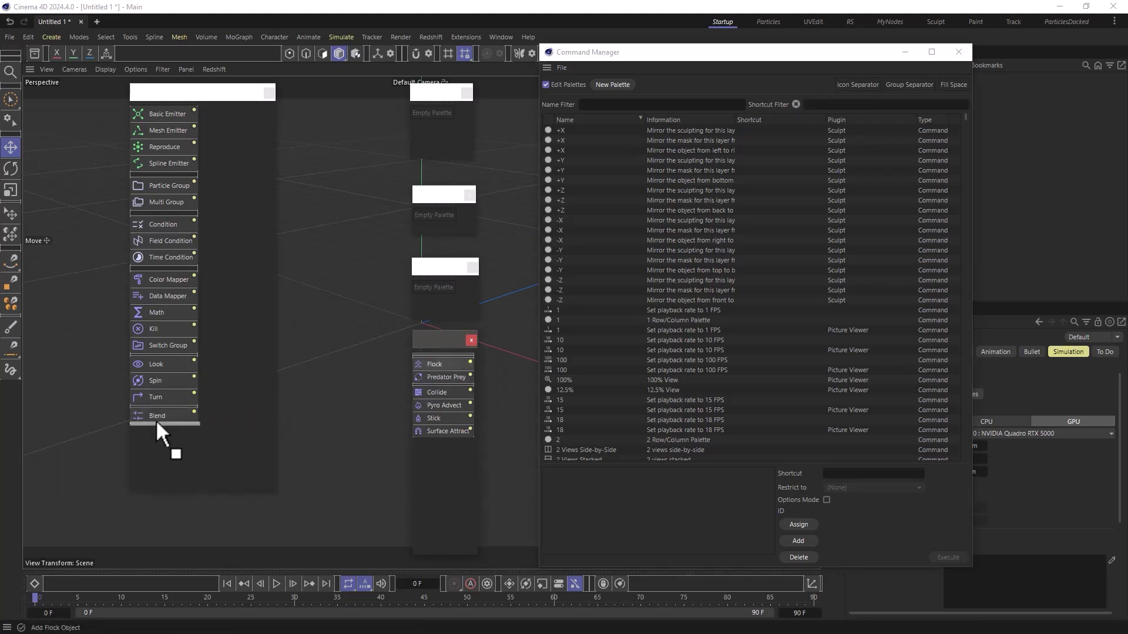
drag(447, 366, 171, 450)
drag(876, 86, 166, 453)
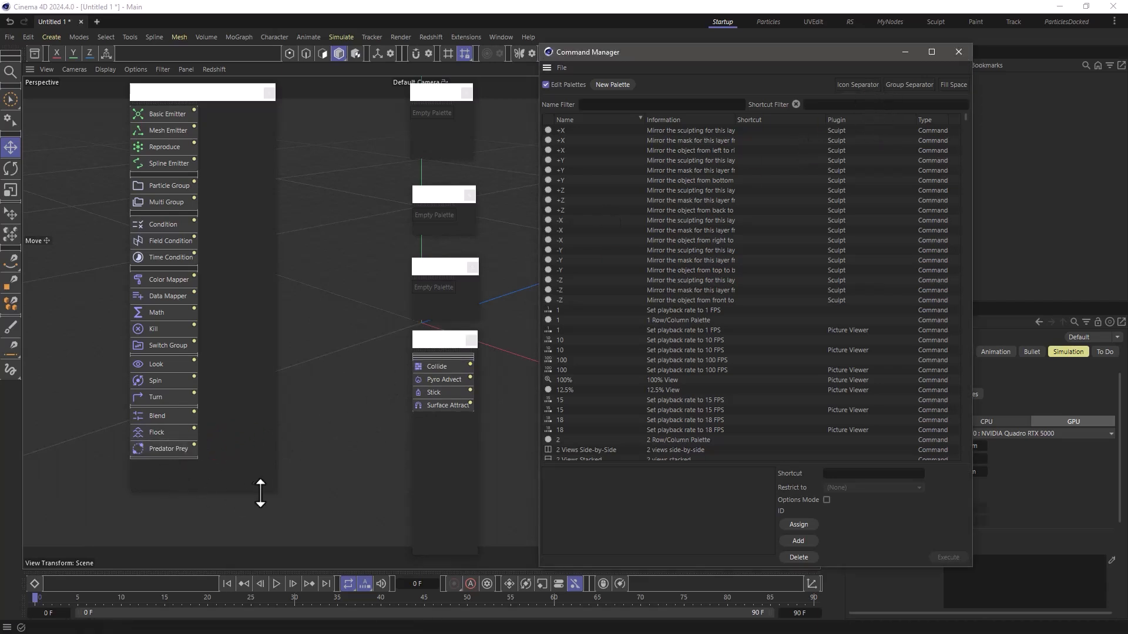
- Move Collide, Pyro Advect, Stick and Surface Attract to the end of the new palette, resizing its window to fit the commands
click(273, 496)
drag(273, 497, 267, 571)
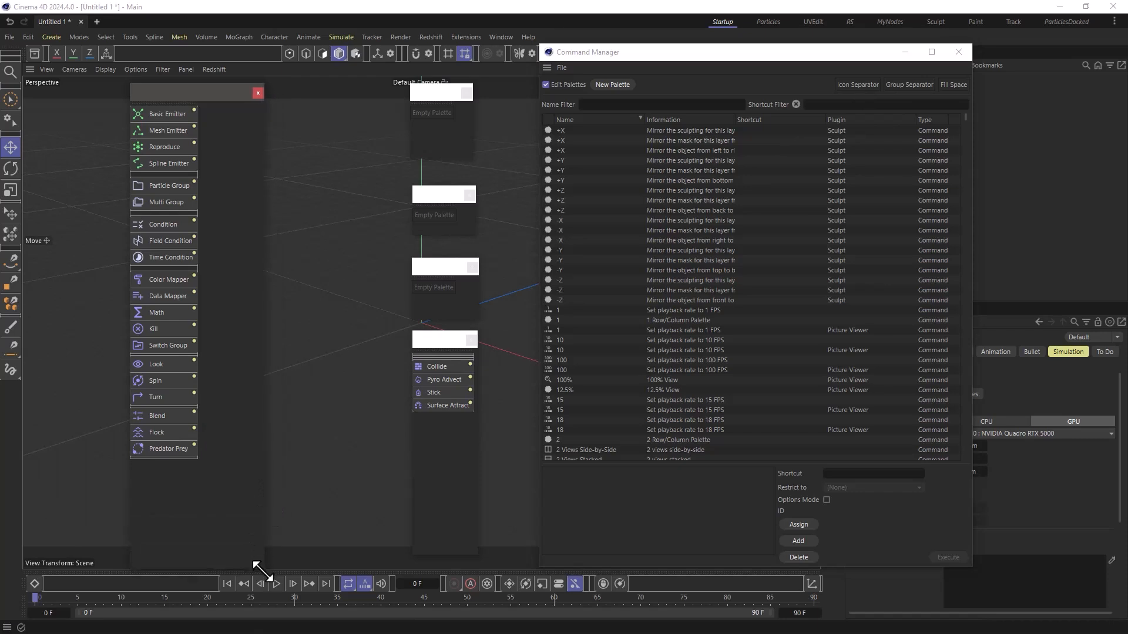
drag(438, 367, 166, 461)
drag(460, 364, 171, 474)
drag(441, 369, 154, 489)
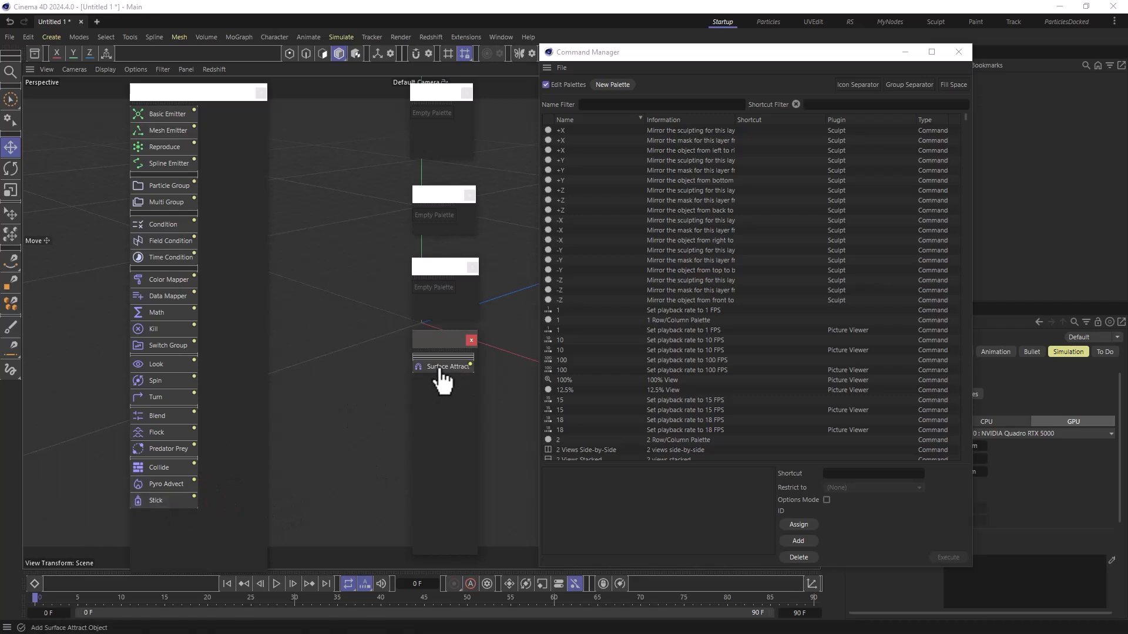
drag(437, 367, 154, 504)
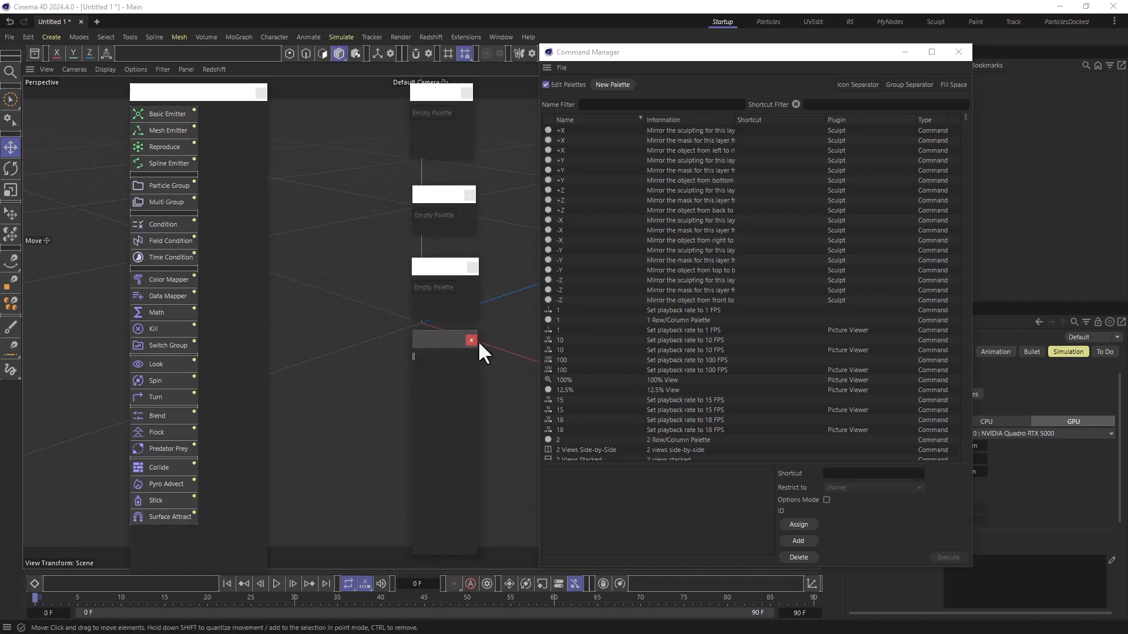
mouse_move(199, 96)
mouse_down()
mouse_move(213, 110)
mouse_move(200, 105)
mouse_up()
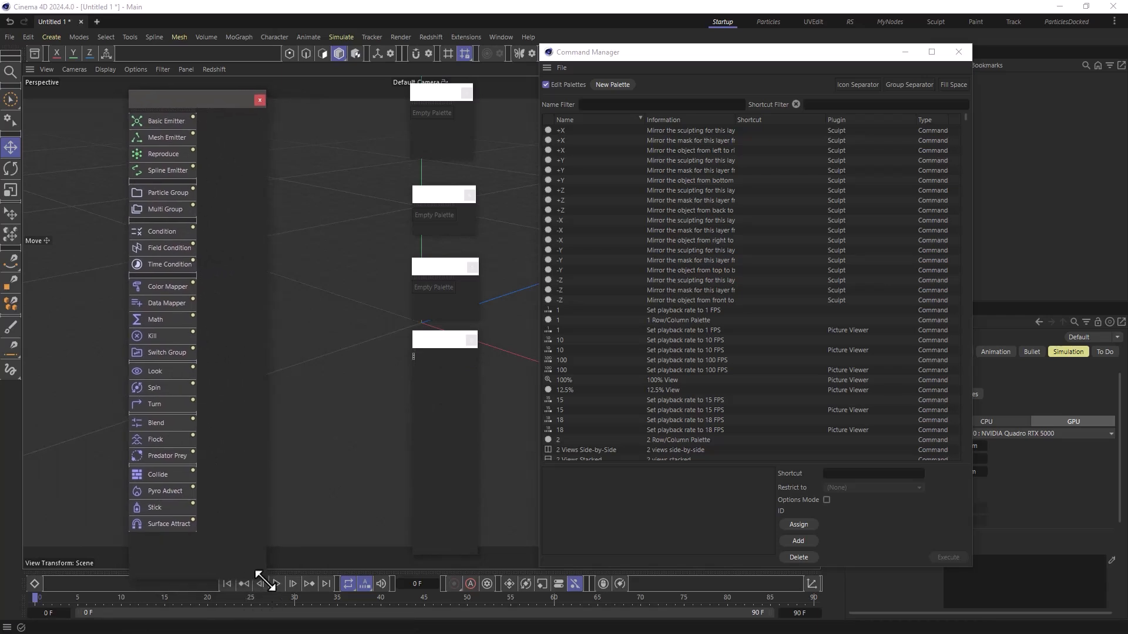
drag(266, 547, 188, 543)
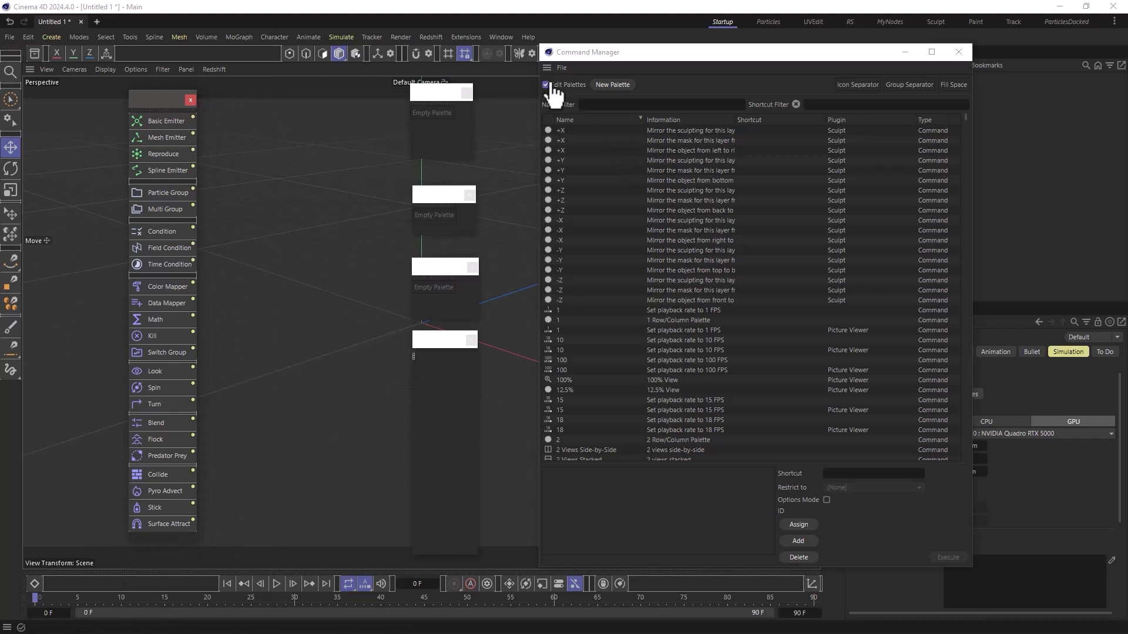
- Turn off palette editing, and close the four emptied source palettes and the Command Manager
click(547, 85)
click(466, 92)
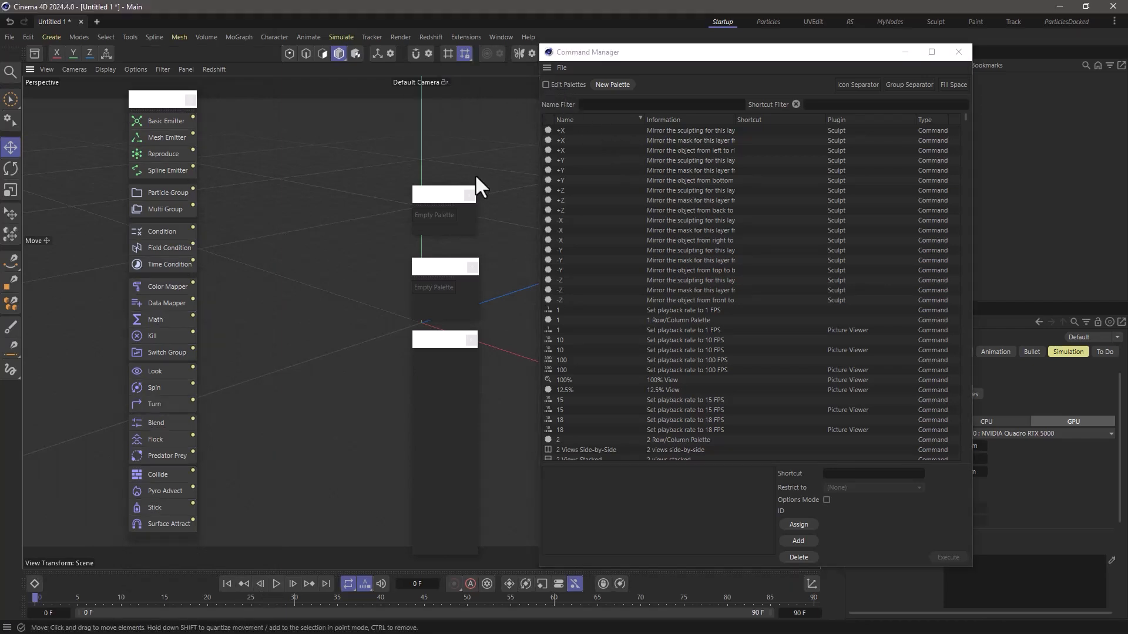
click(469, 194)
click(472, 267)
click(471, 340)
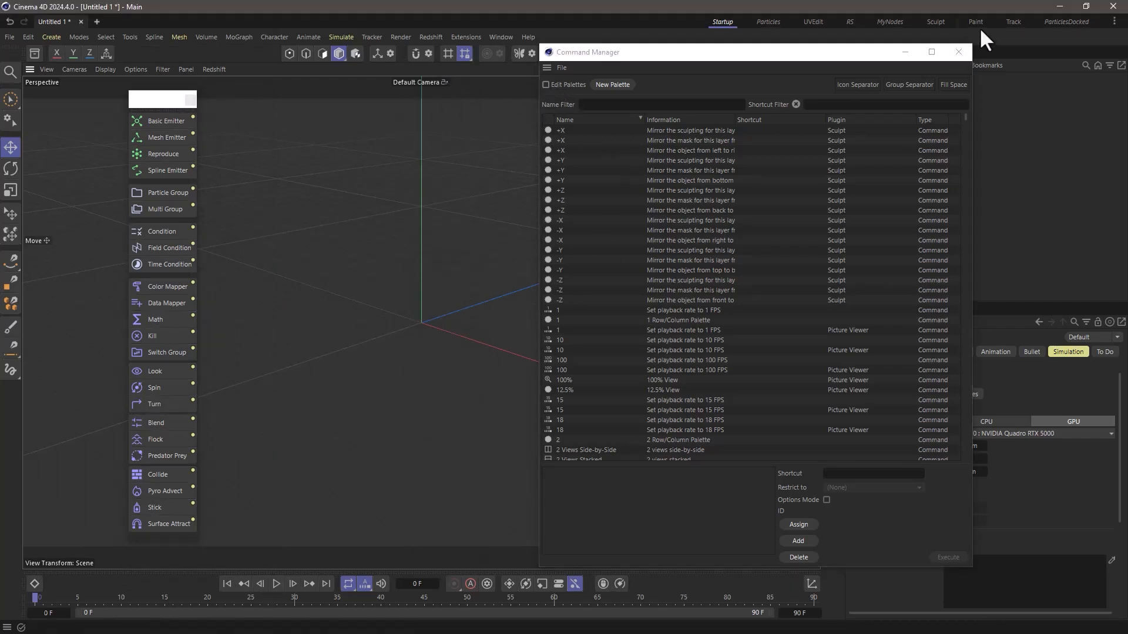
click(958, 51)
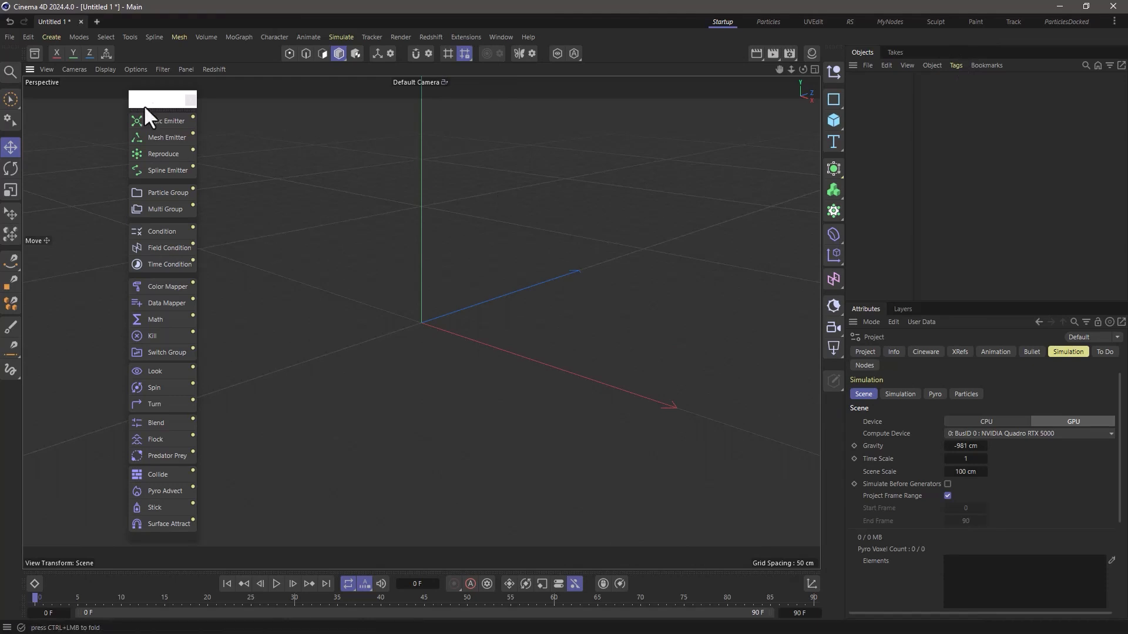
- Save the particle tools palette as Particle_palette.l4d in the C4D Layouts and palettes folder
right_click(162, 132)
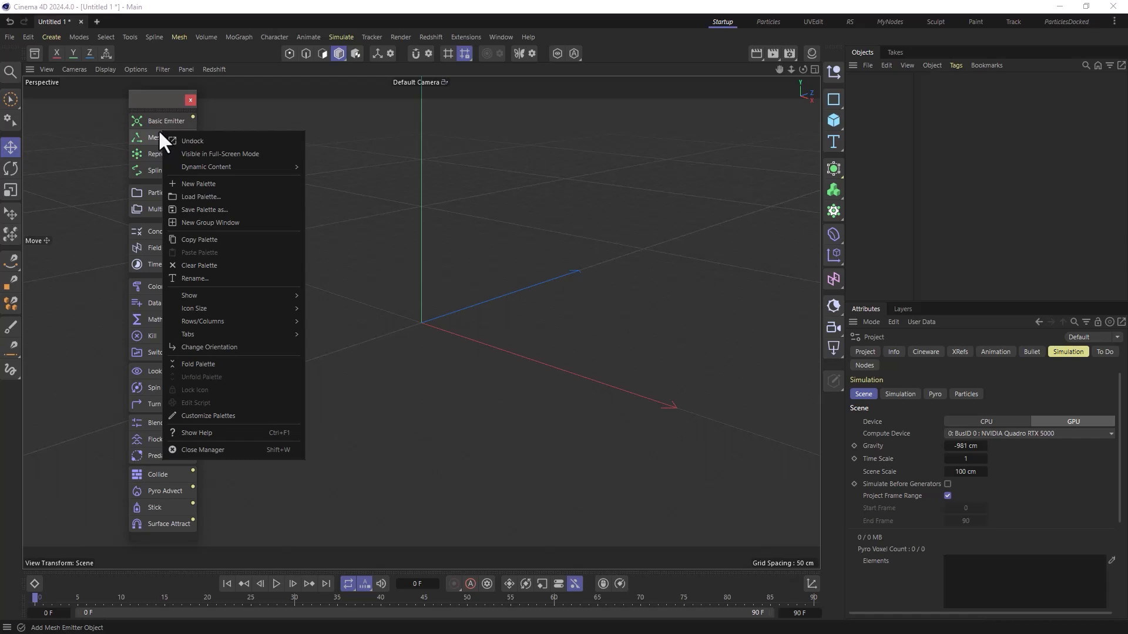
click(209, 210)
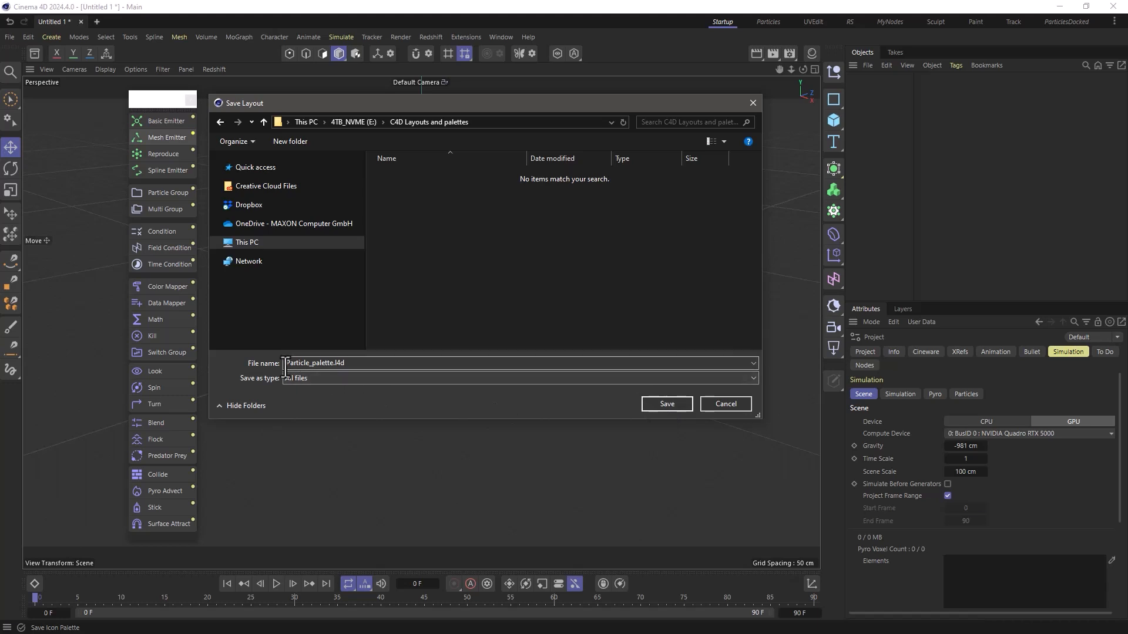
click(668, 404)
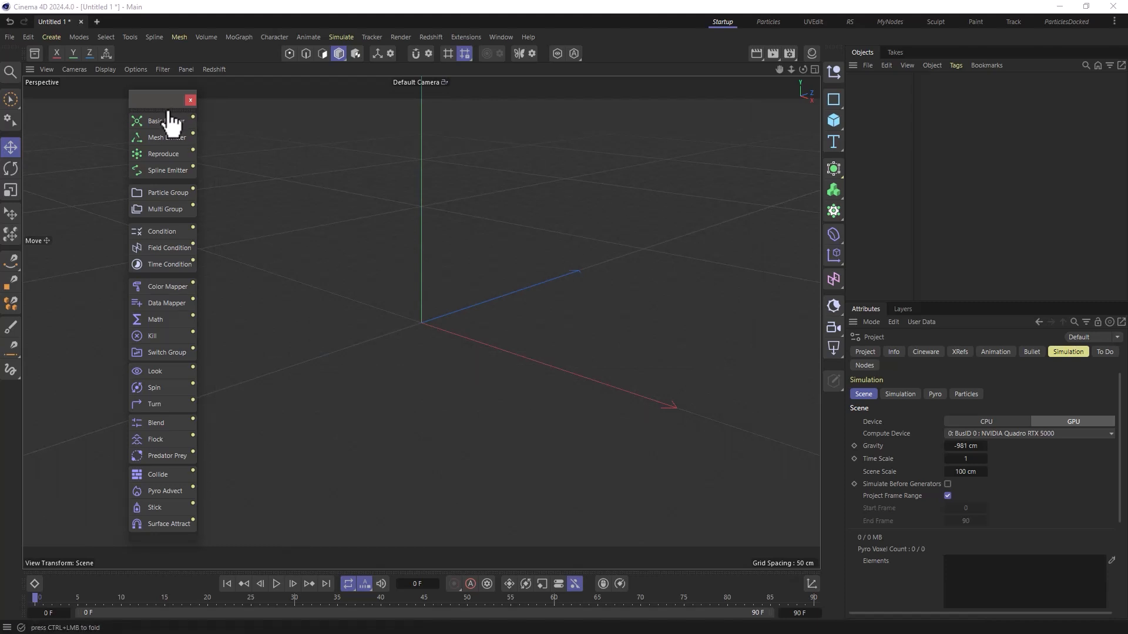
- Dock the particle palette between the main tool palette and the viewport, and set its icon size to Large Icons
mouse_move(171, 117)
mouse_down()
mouse_move(23, 100)
mouse_move(40, 107)
mouse_move(25, 111)
mouse_up()
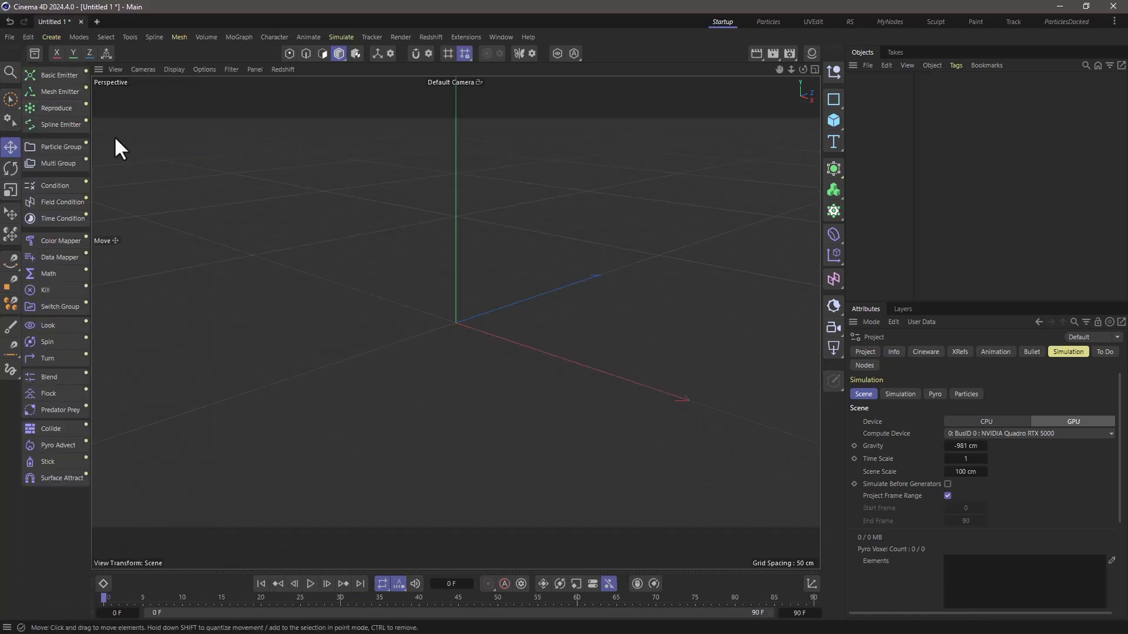
right_click(64, 376)
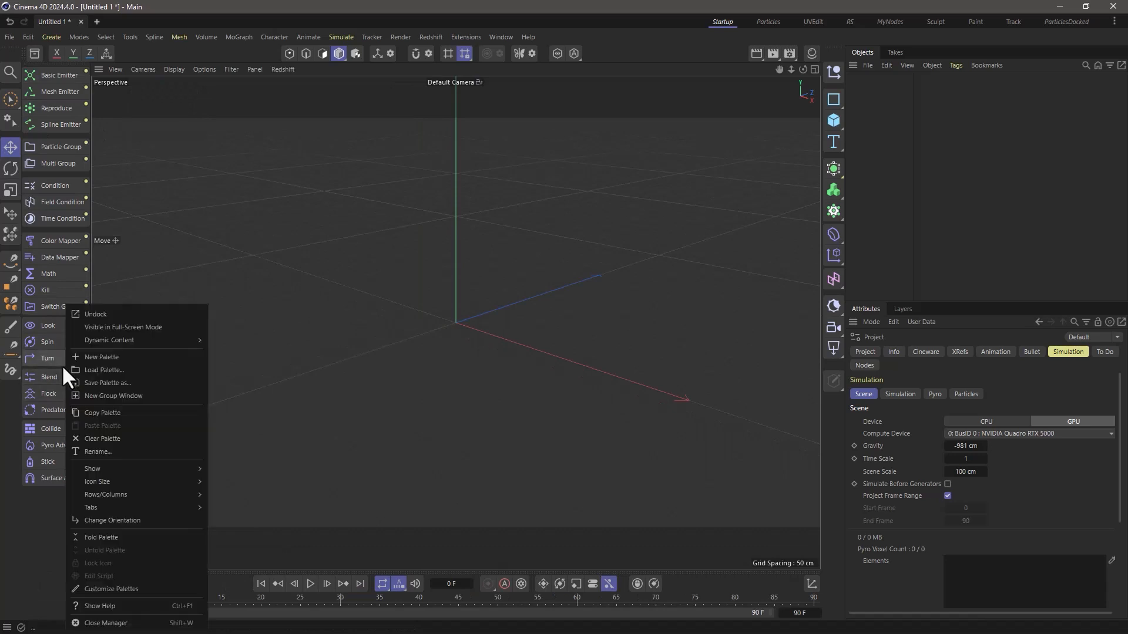
mouse_move(101, 481)
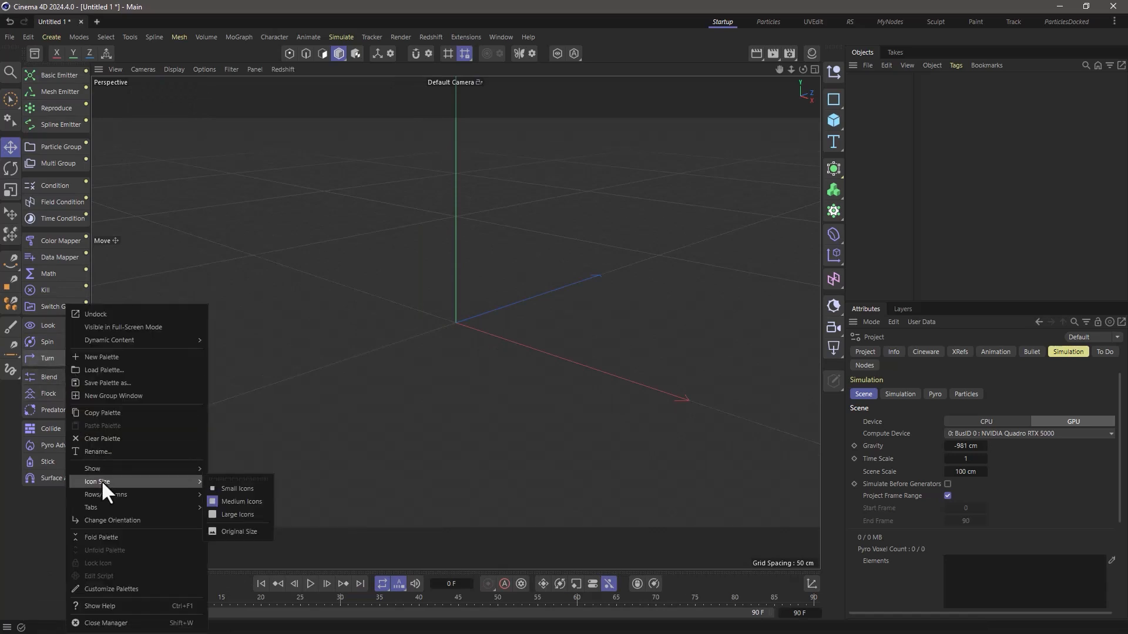
click(246, 514)
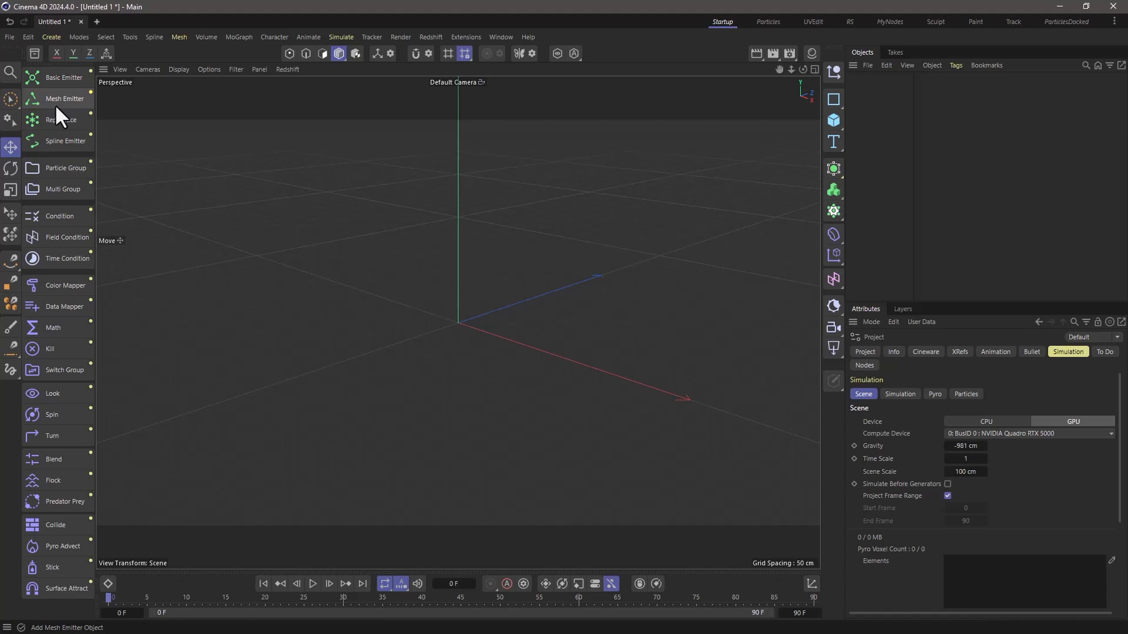
- Create a narrow new palette containing a Fill Space and dock it as a spacer between the main tools and the particle palette
click(499, 37)
mouse_move(503, 59)
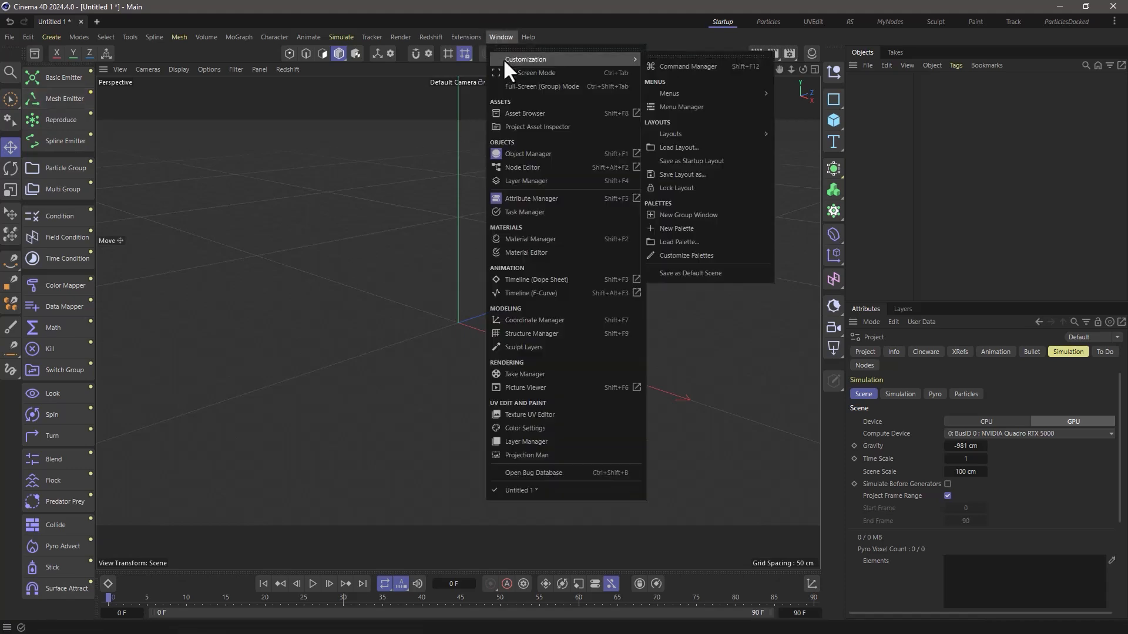
click(703, 68)
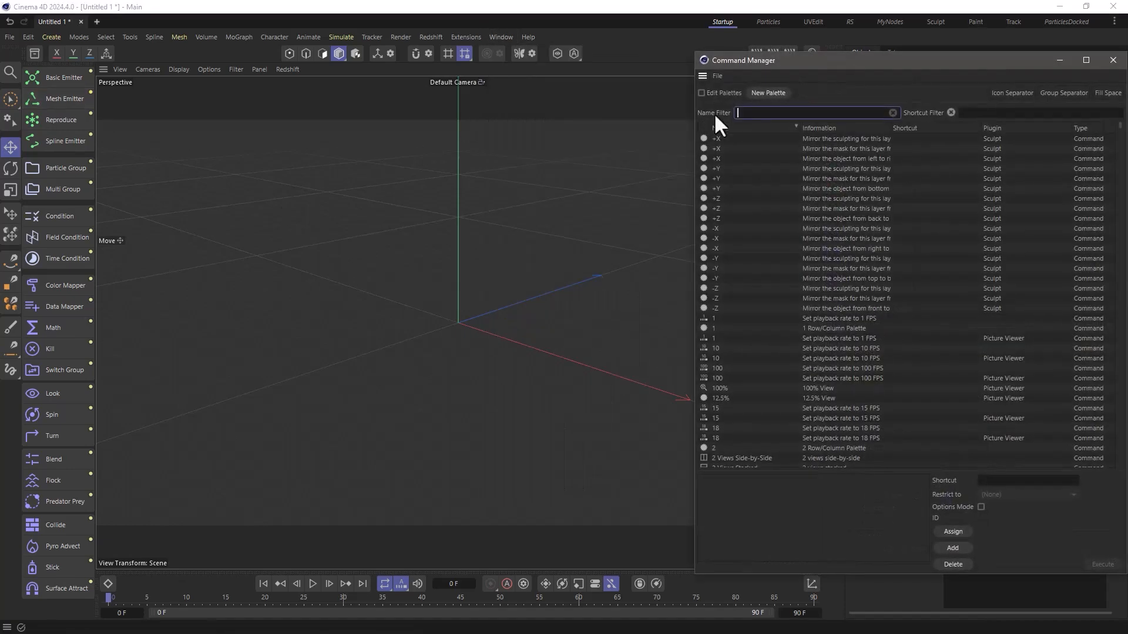
click(766, 91)
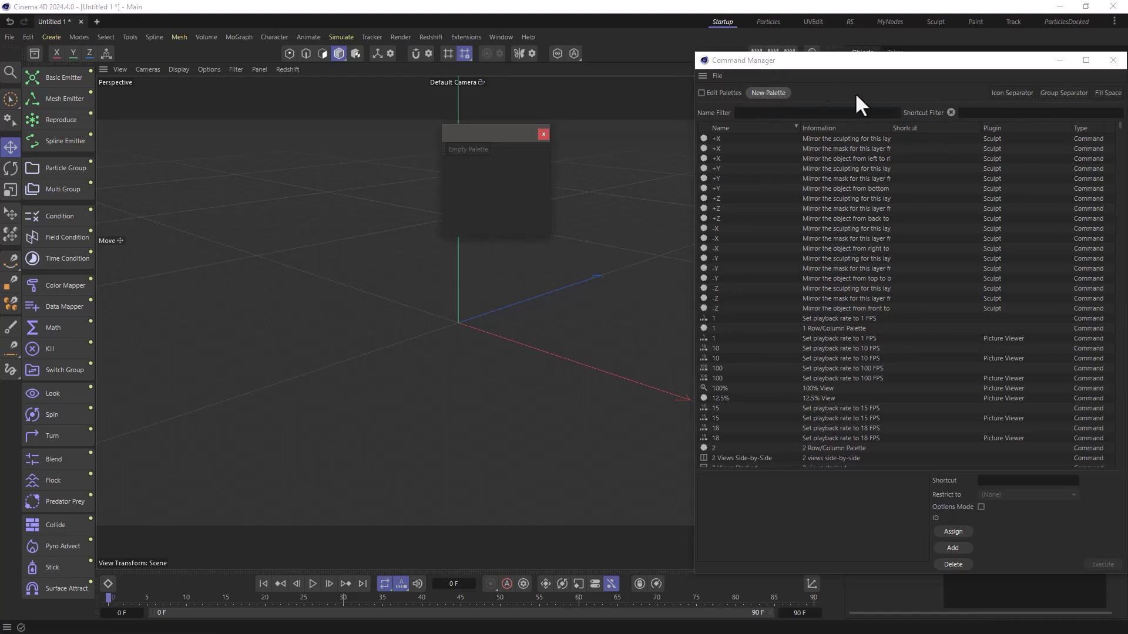
drag(1109, 92, 453, 148)
drag(549, 238, 444, 289)
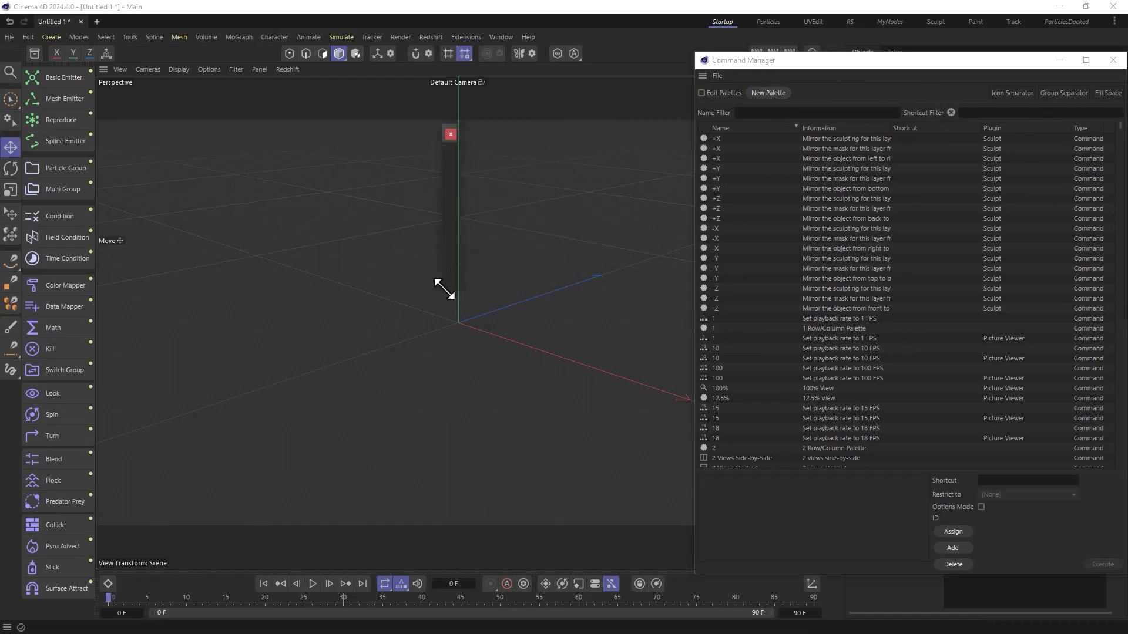
drag(446, 156, 24, 164)
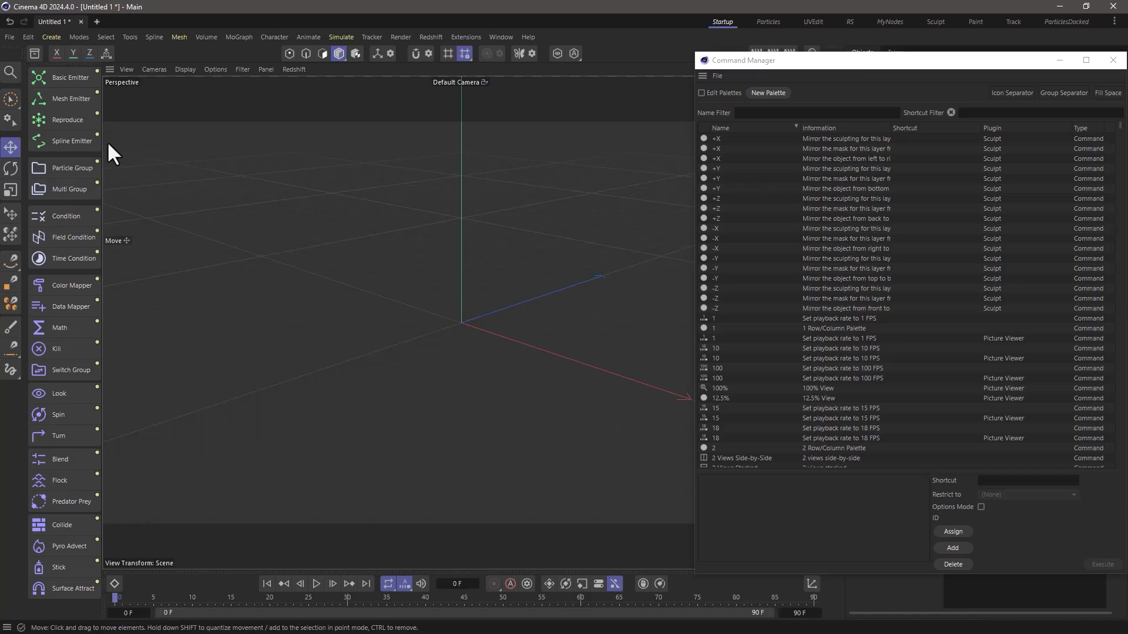
drag(980, 59, 795, 65)
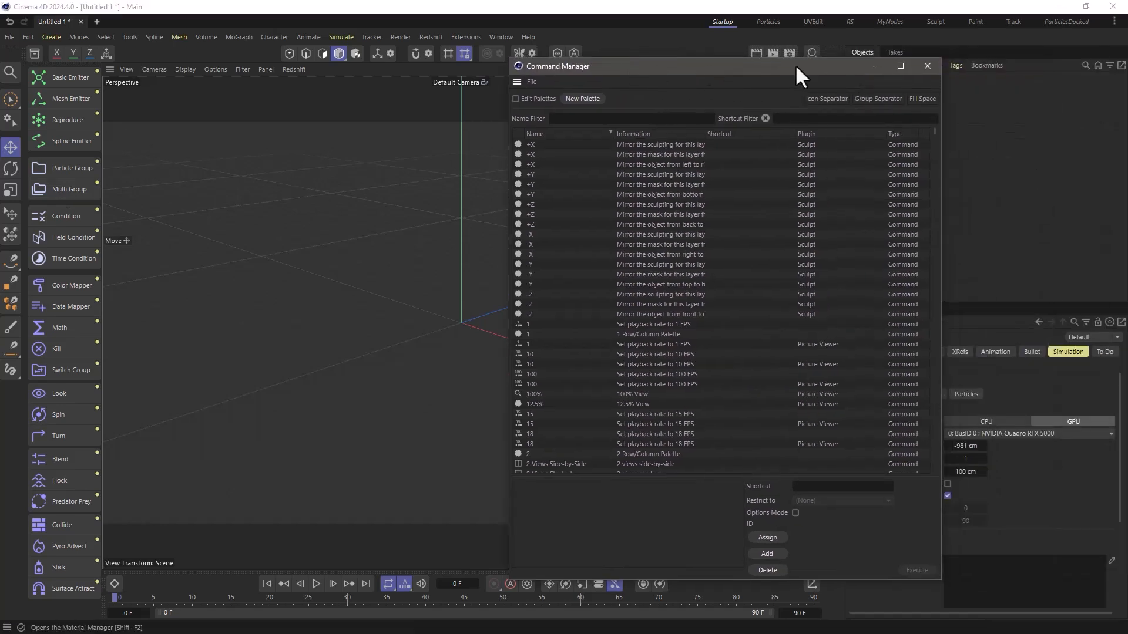
click(927, 66)
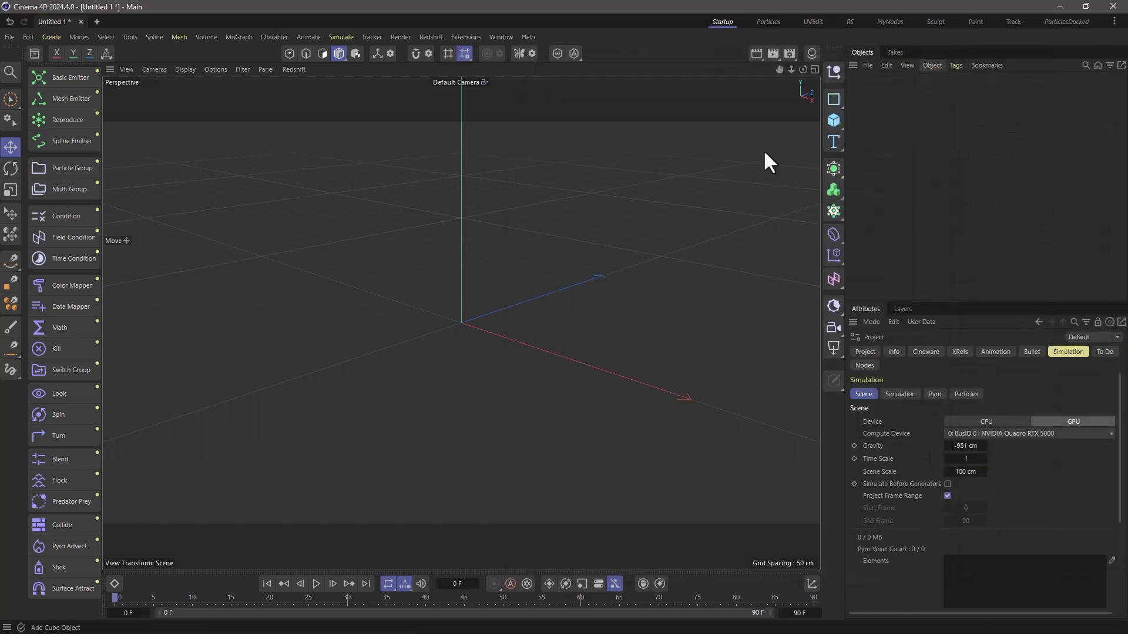
click(504, 37)
mouse_move(514, 60)
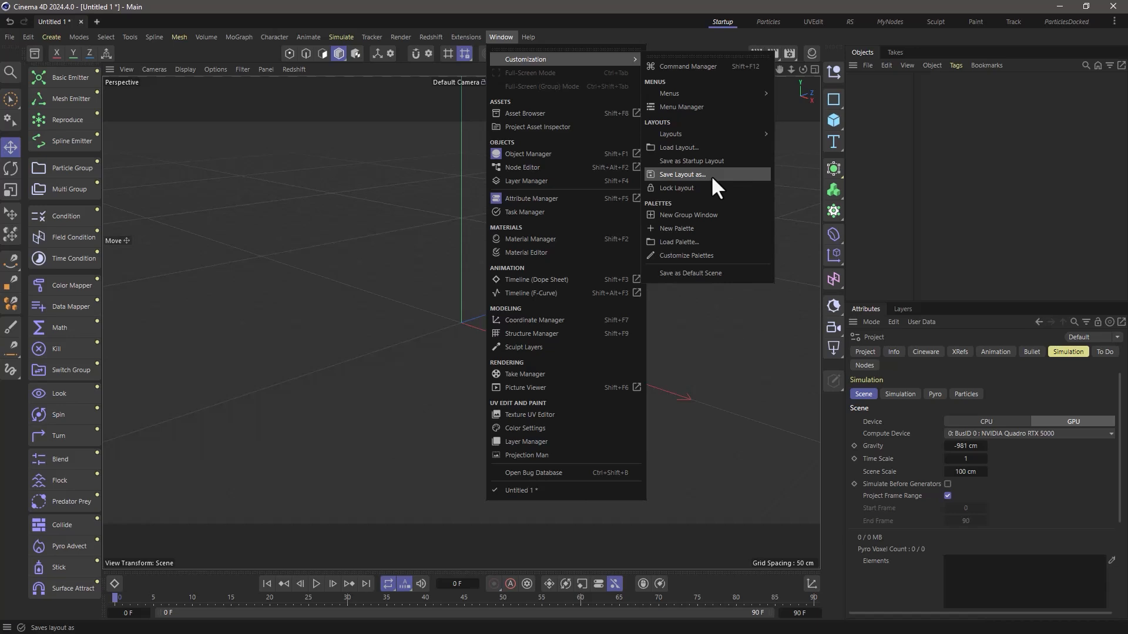
click(811, 179)
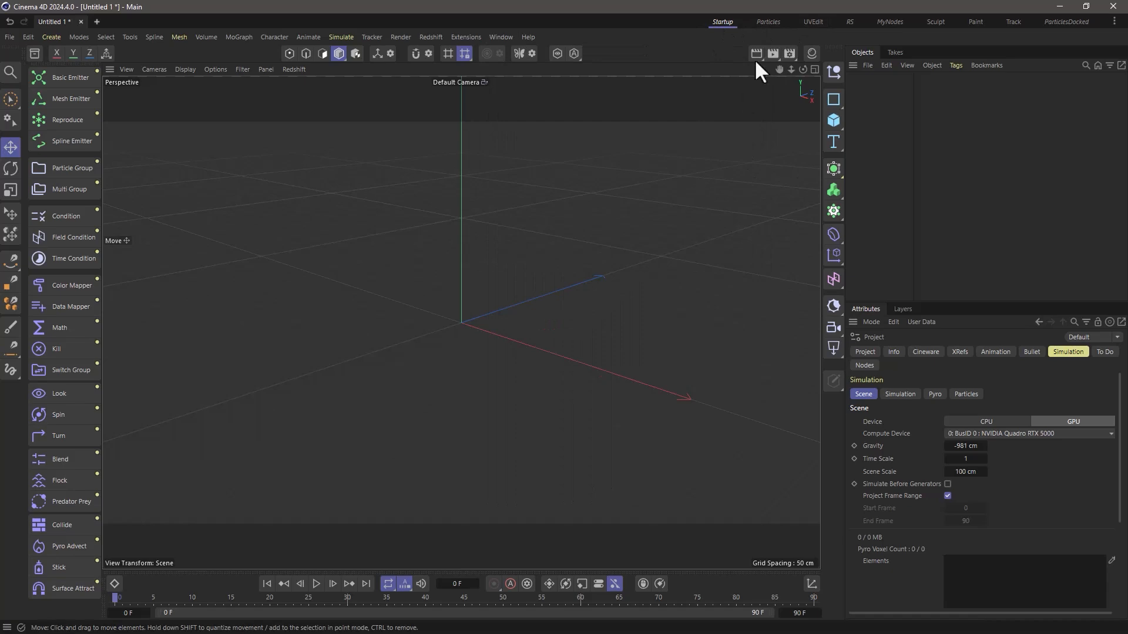
- Switch to the Particles layout
click(766, 21)
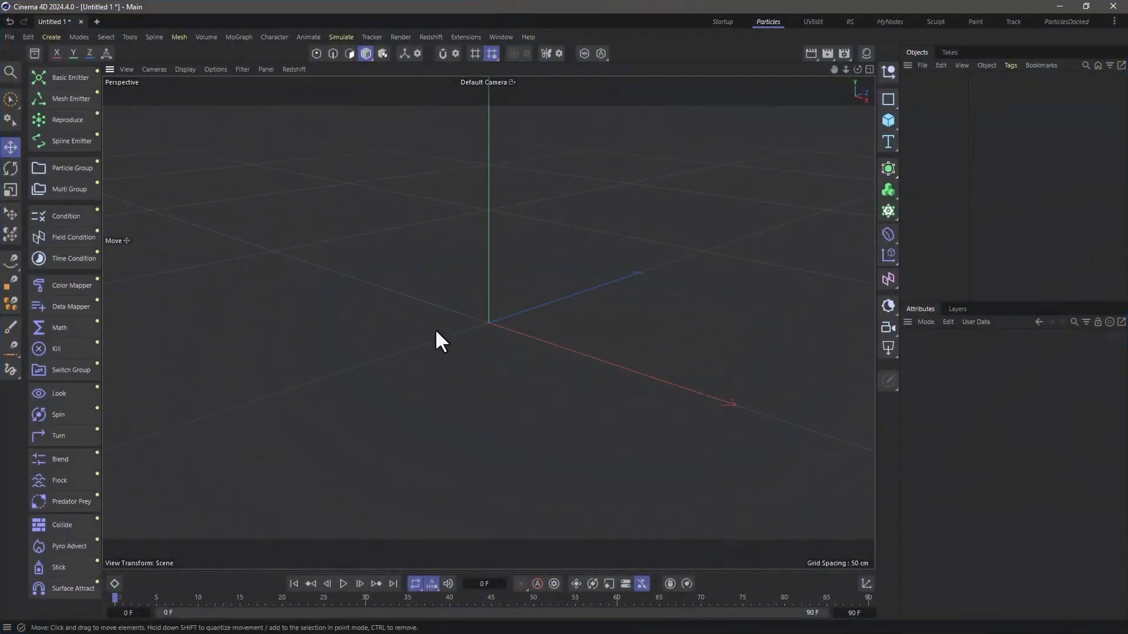